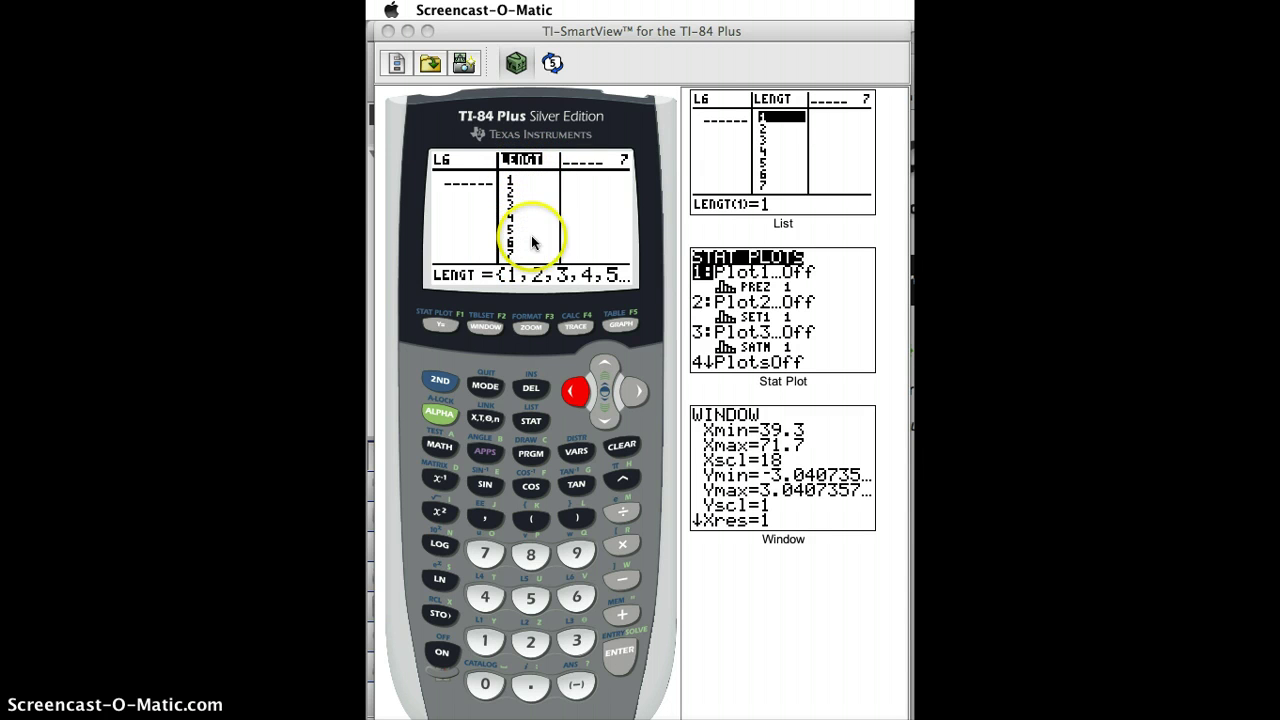
Select the empty list column to the right of LENGT in the list editor
left_click(581, 392)
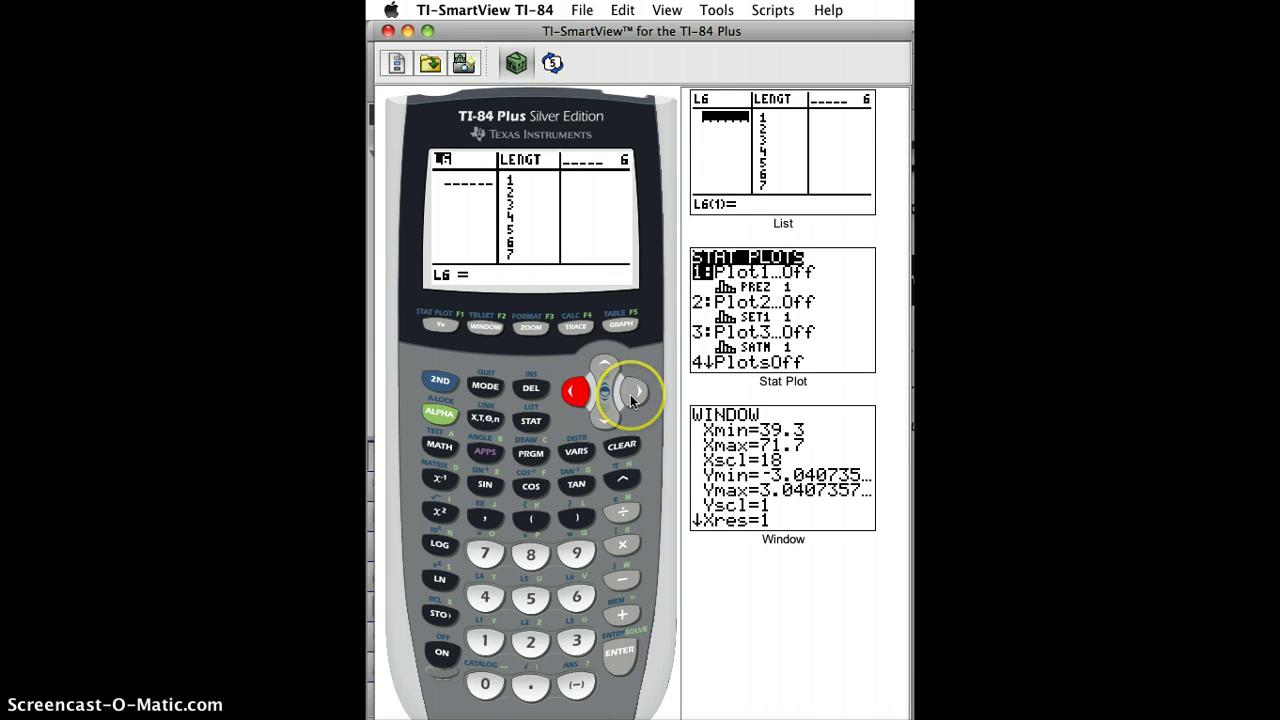
left_click(630, 394)
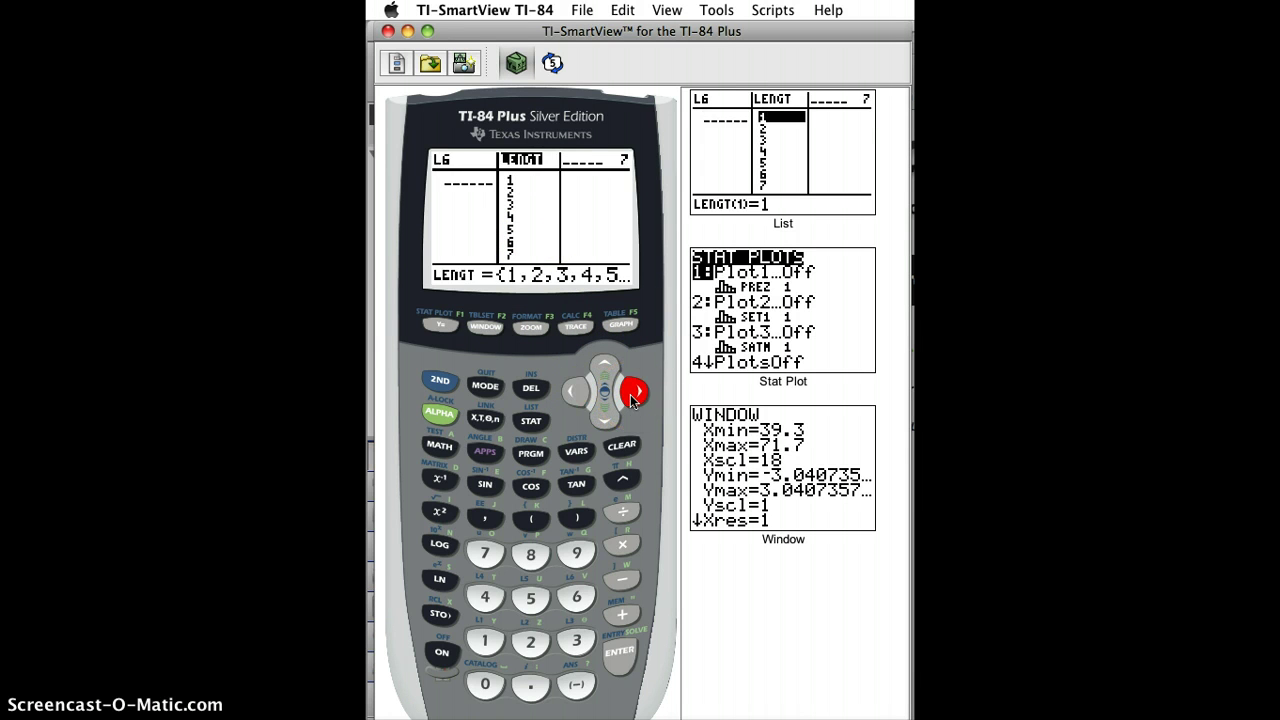
left_click(580, 392)
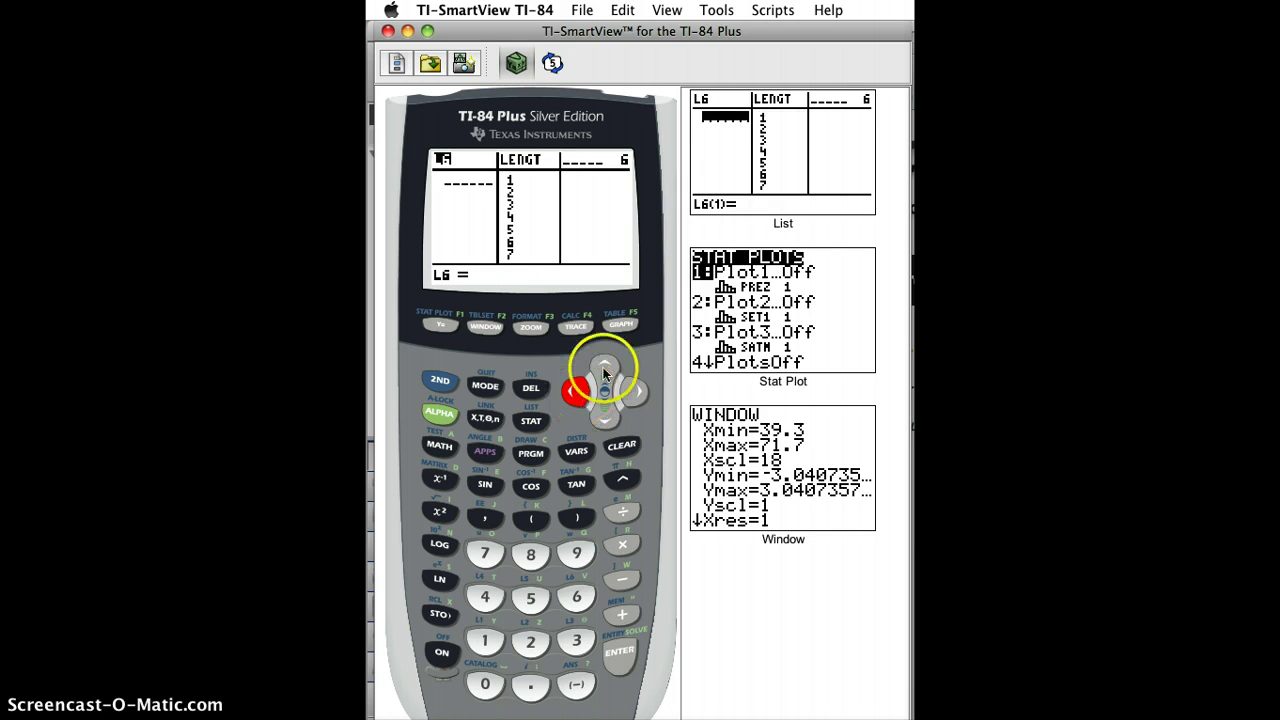
left_click(630, 394)
left_click(630, 394)
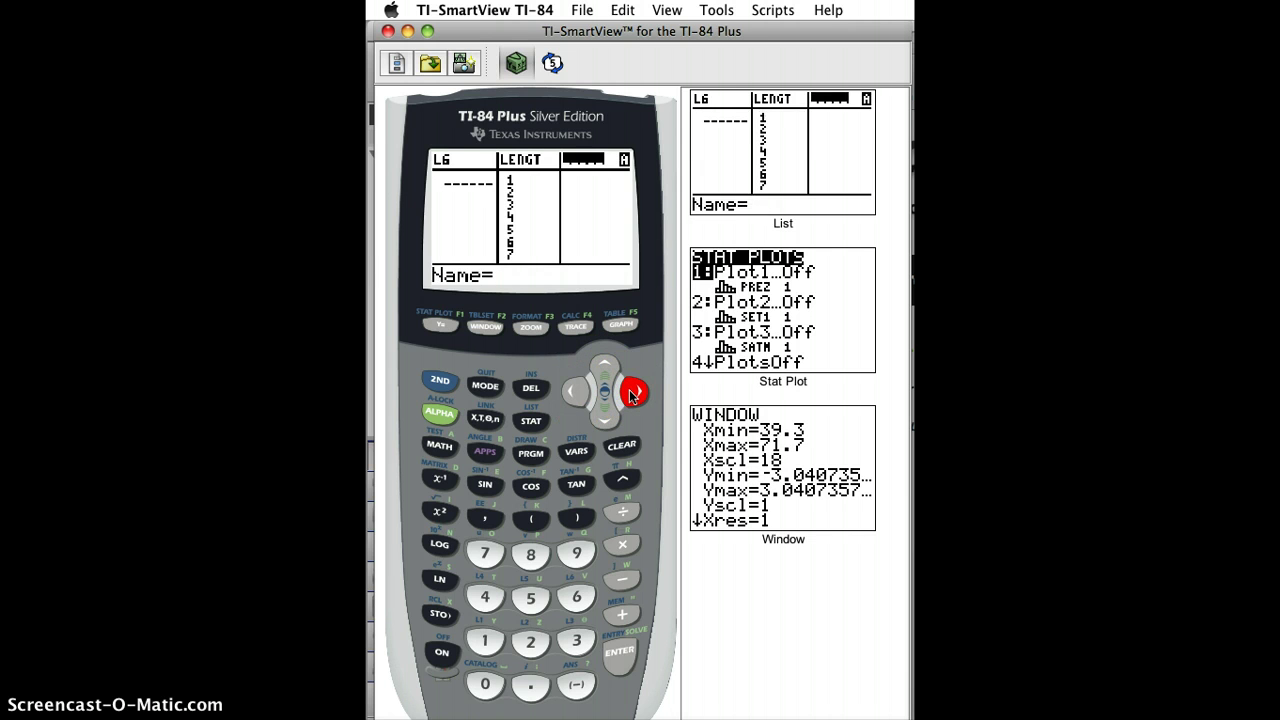
Name the new list PCNT and move into its first cell for data entry
left_click(619, 655)
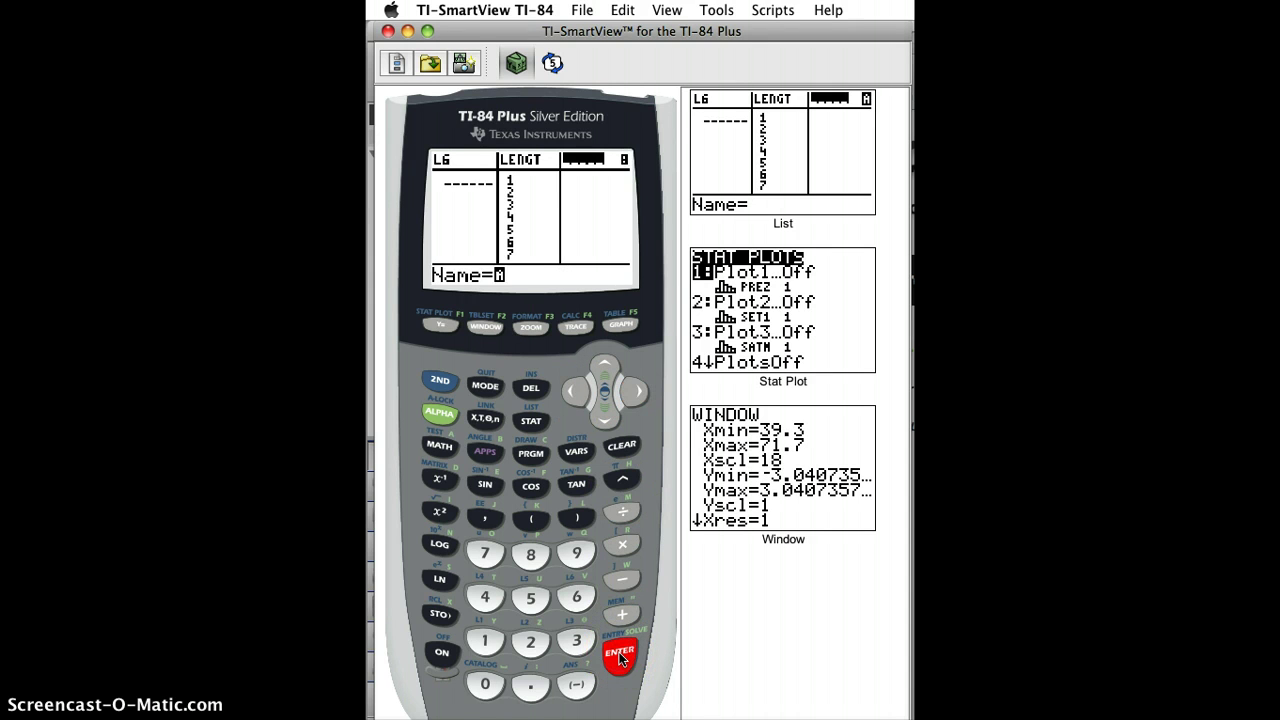
left_click(557, 514)
left_click(533, 556)
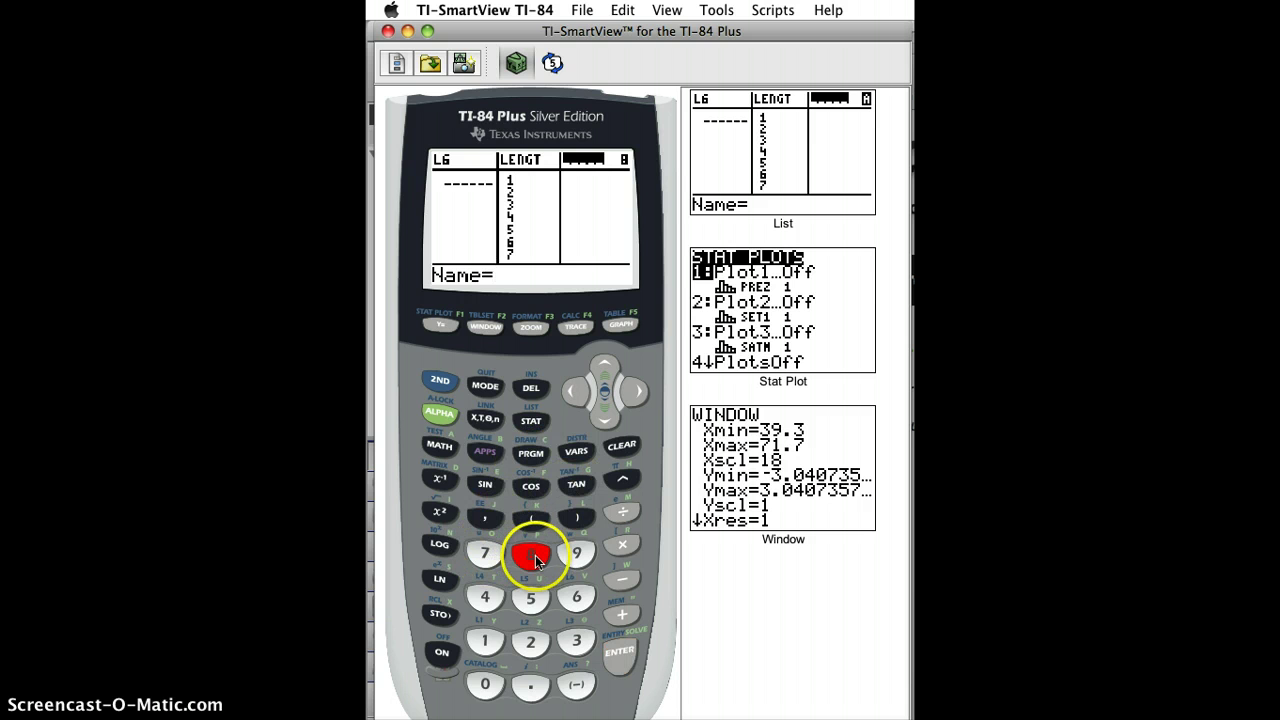
left_click(533, 454)
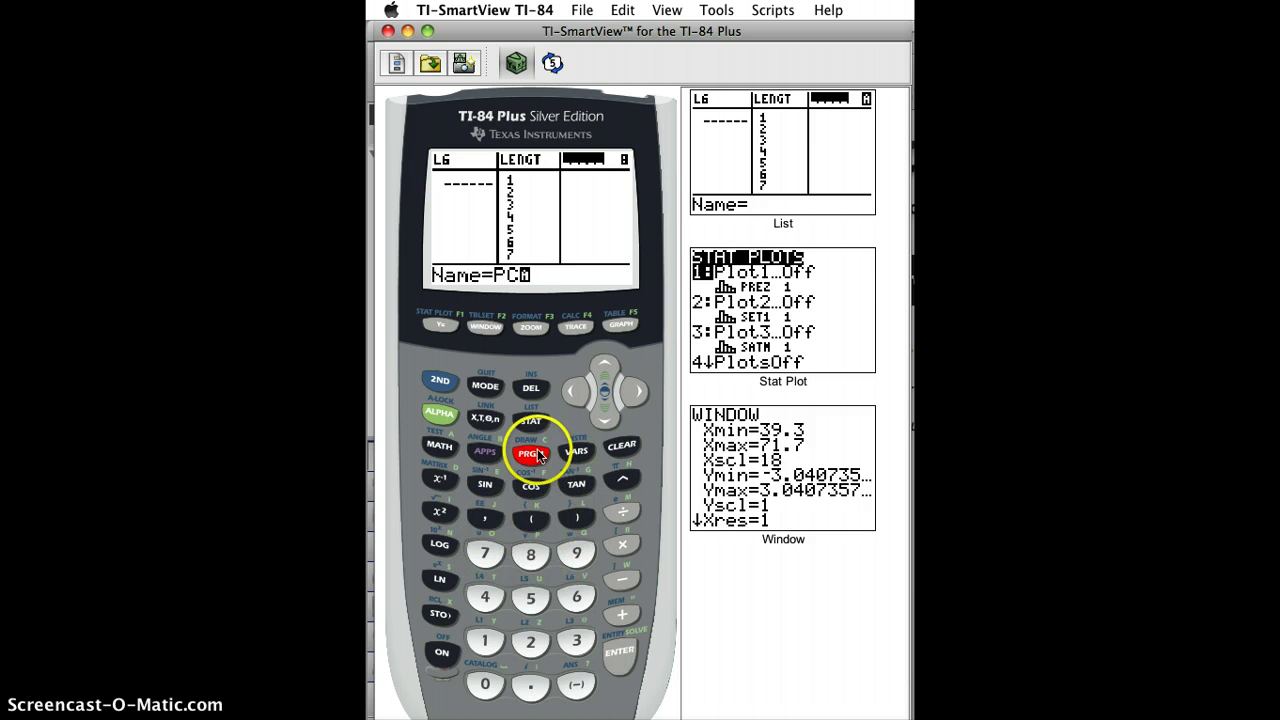
left_click(439, 543)
left_click(488, 597)
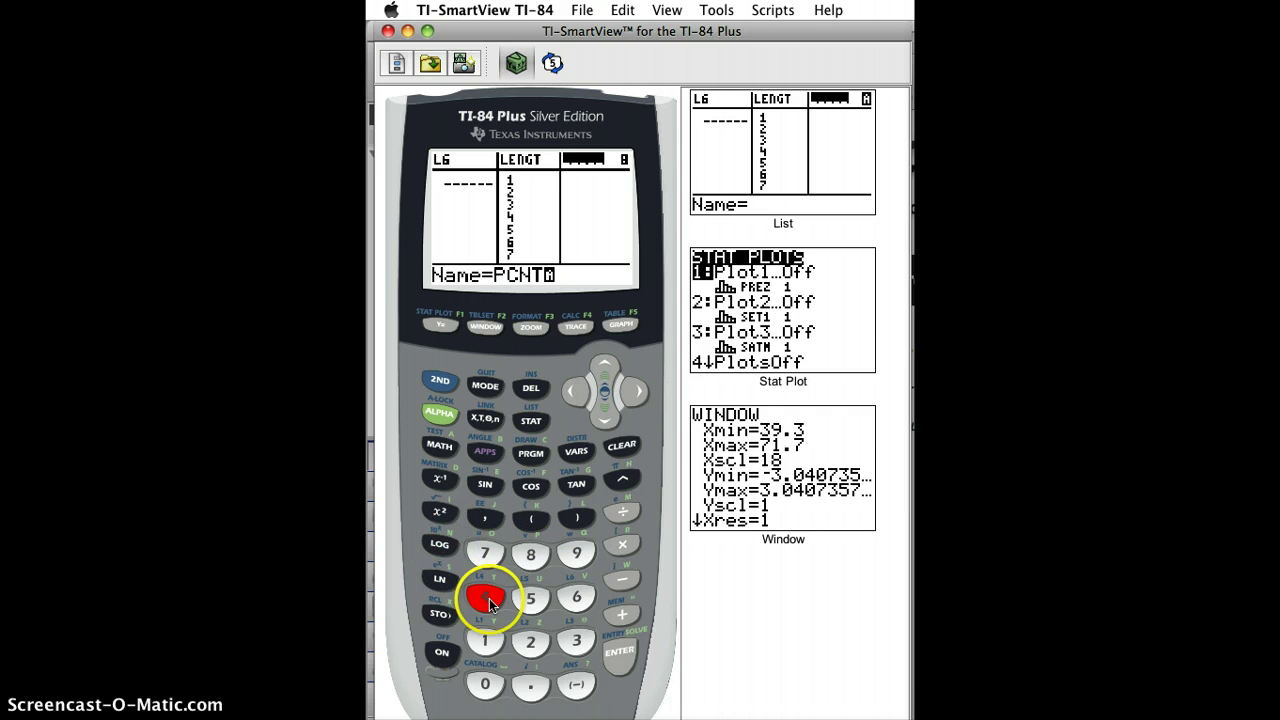
left_click(621, 650)
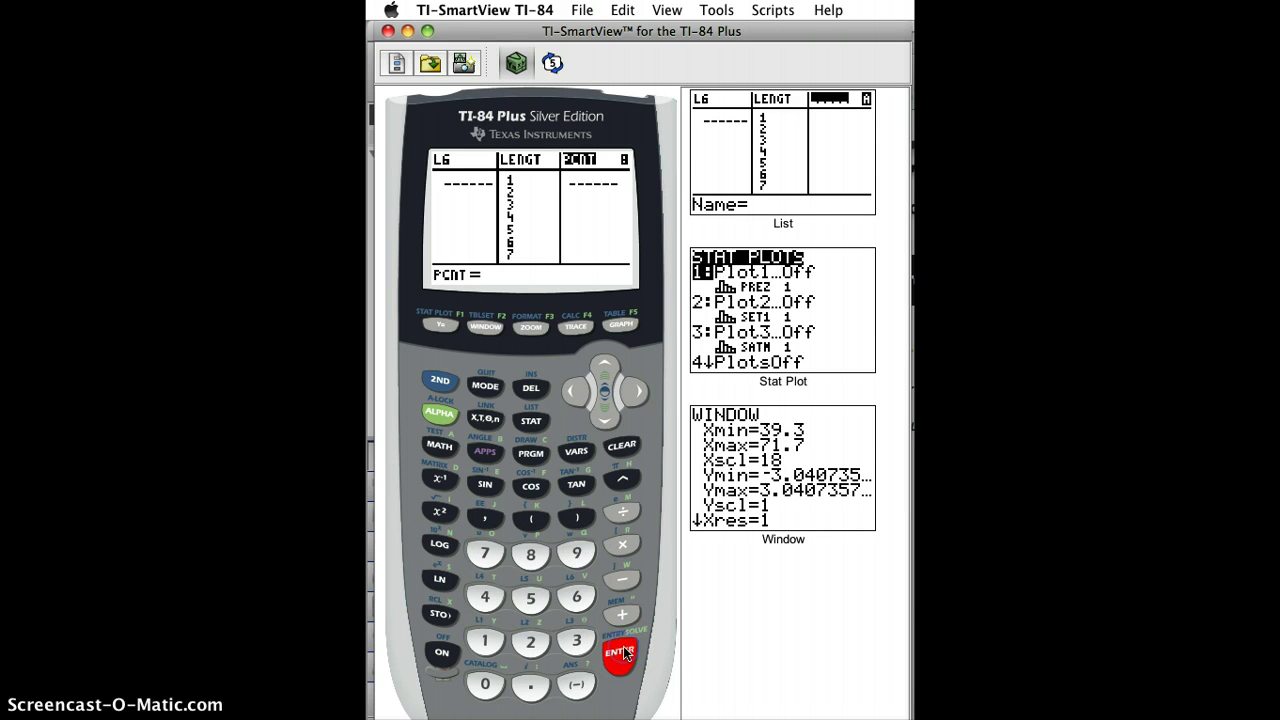
left_click(604, 418)
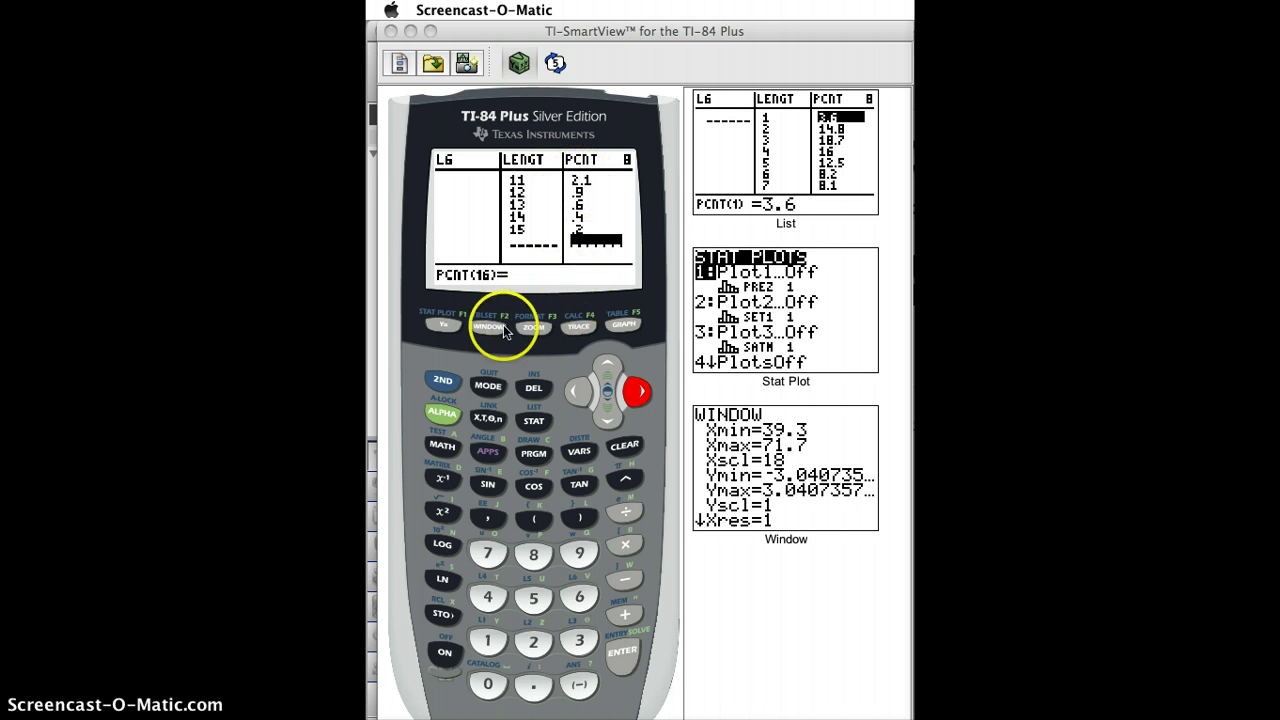
Turn Stat Plot1 On as a histogram and move down to its Xlist field
left_click(446, 384)
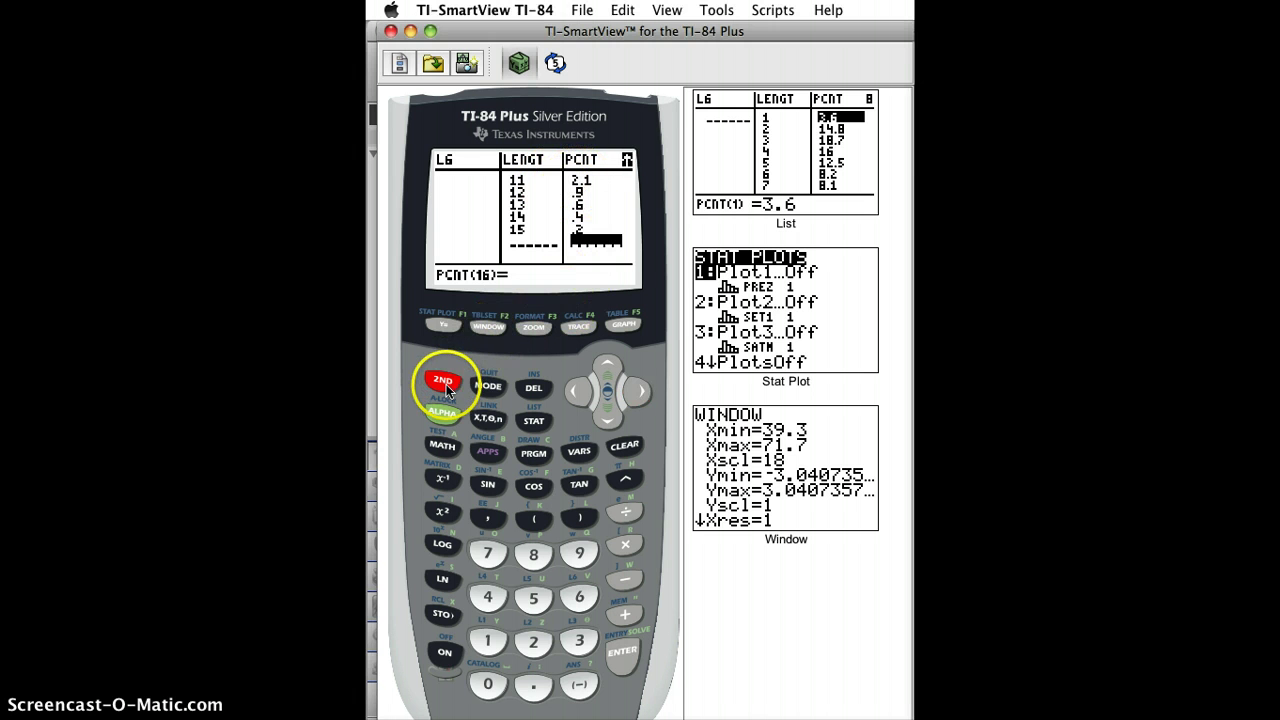
left_click(446, 328)
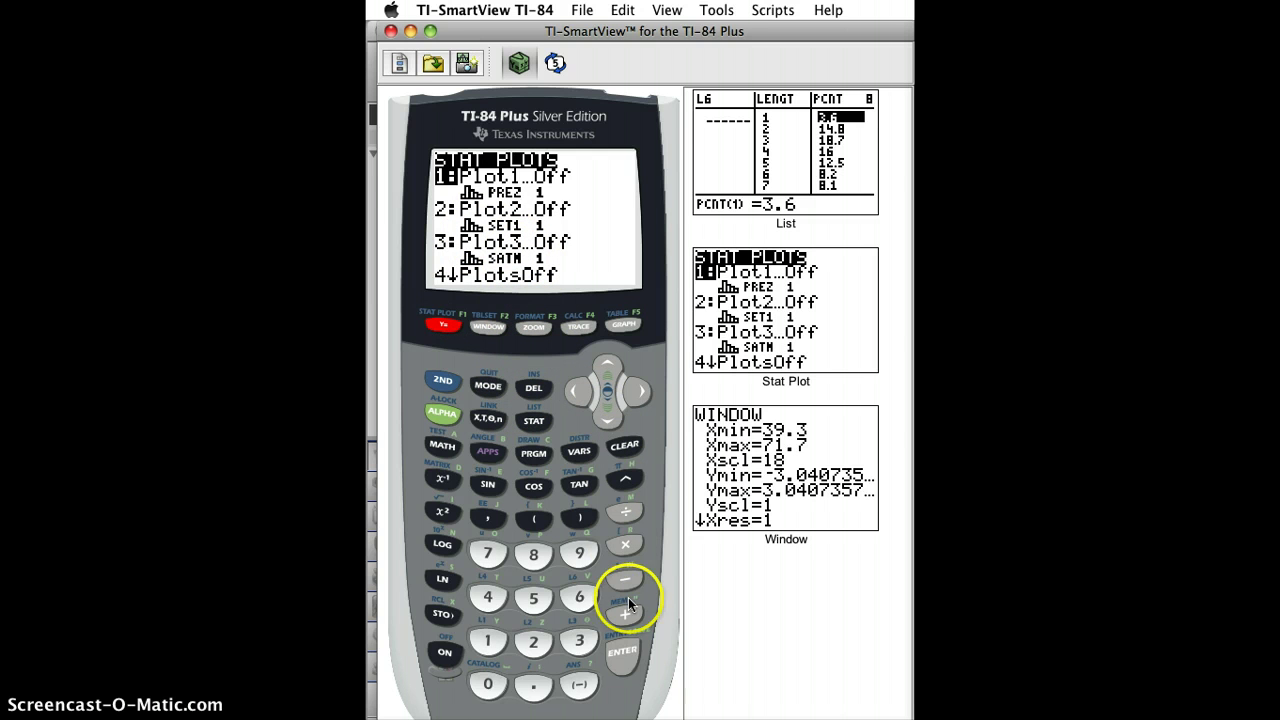
left_click(622, 656)
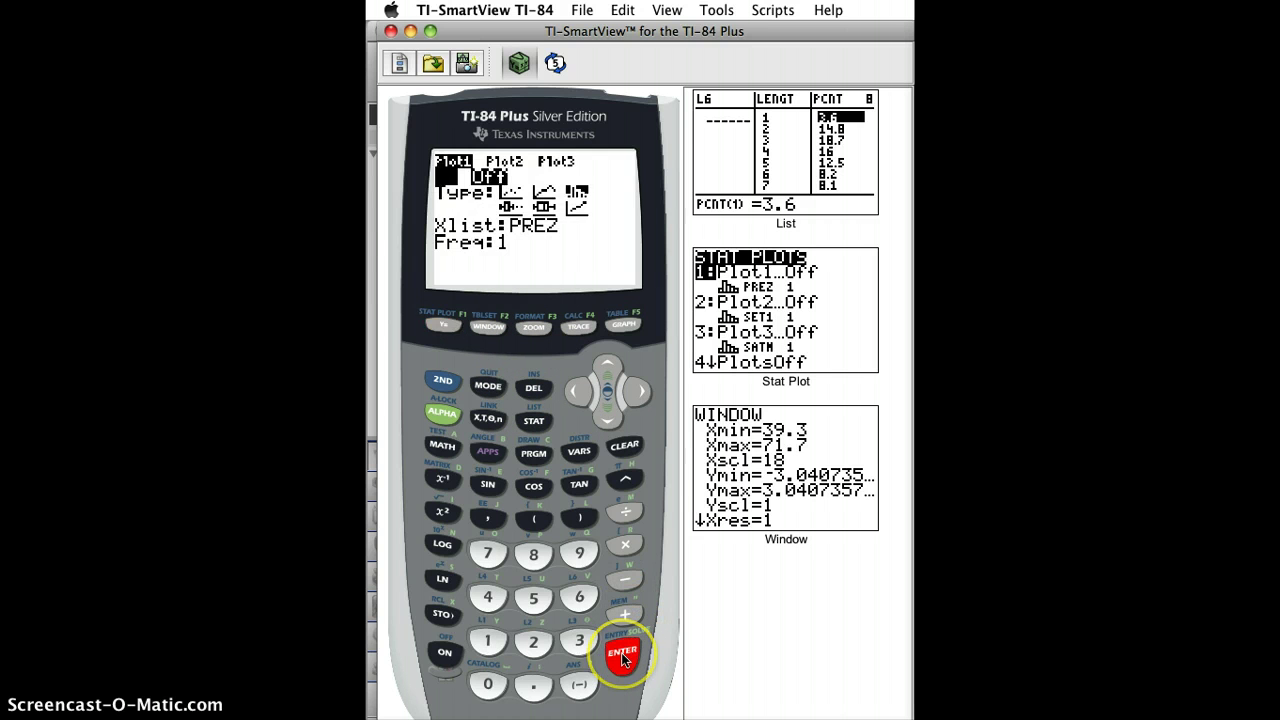
left_click(622, 656)
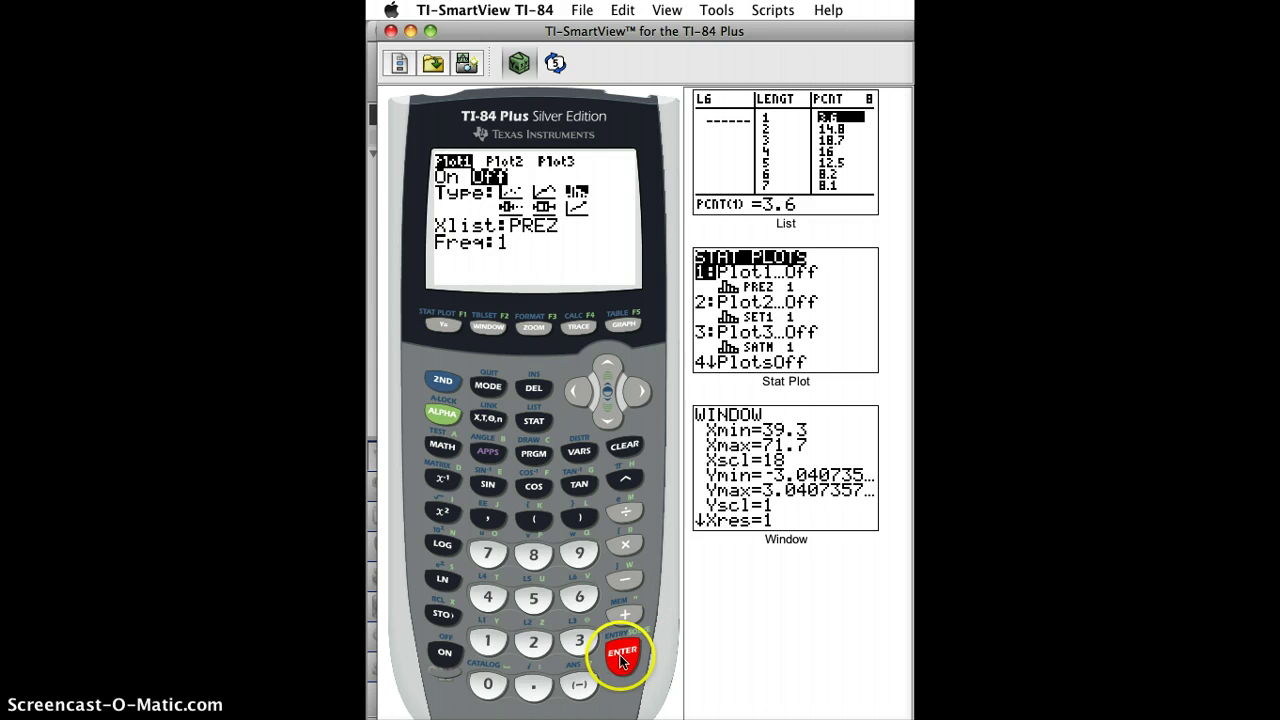
left_click(622, 656)
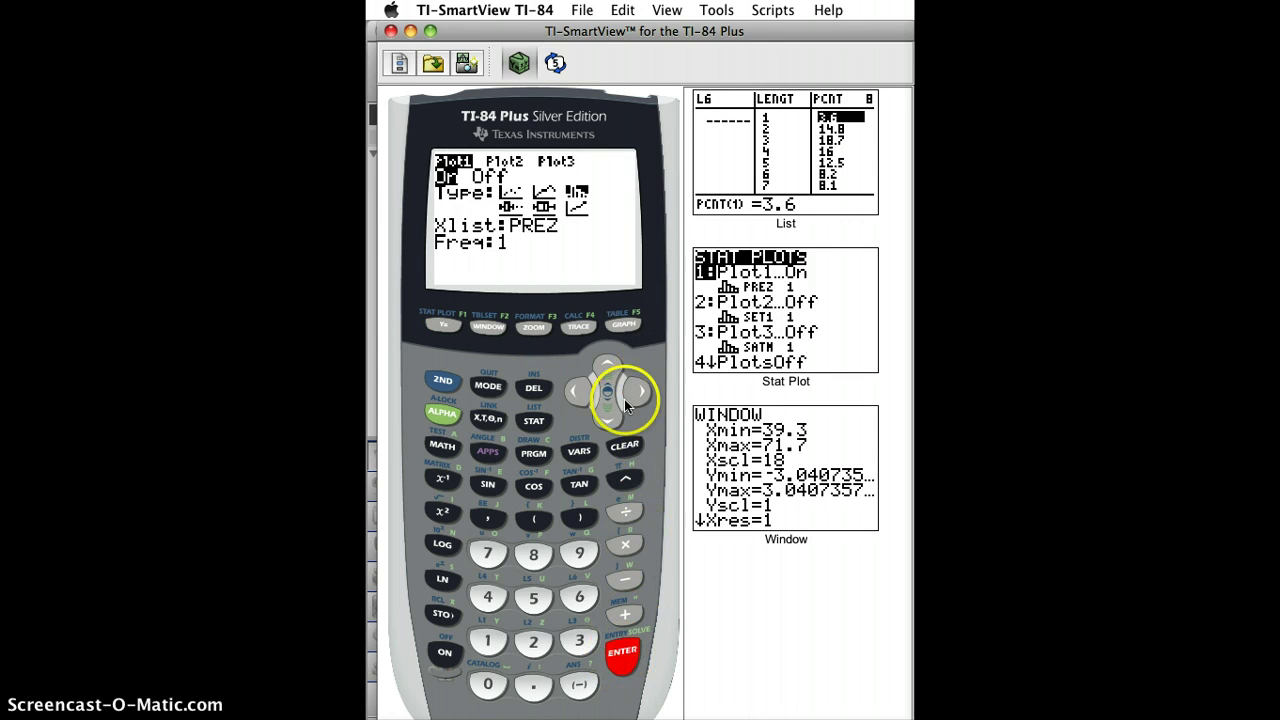
left_click(608, 414)
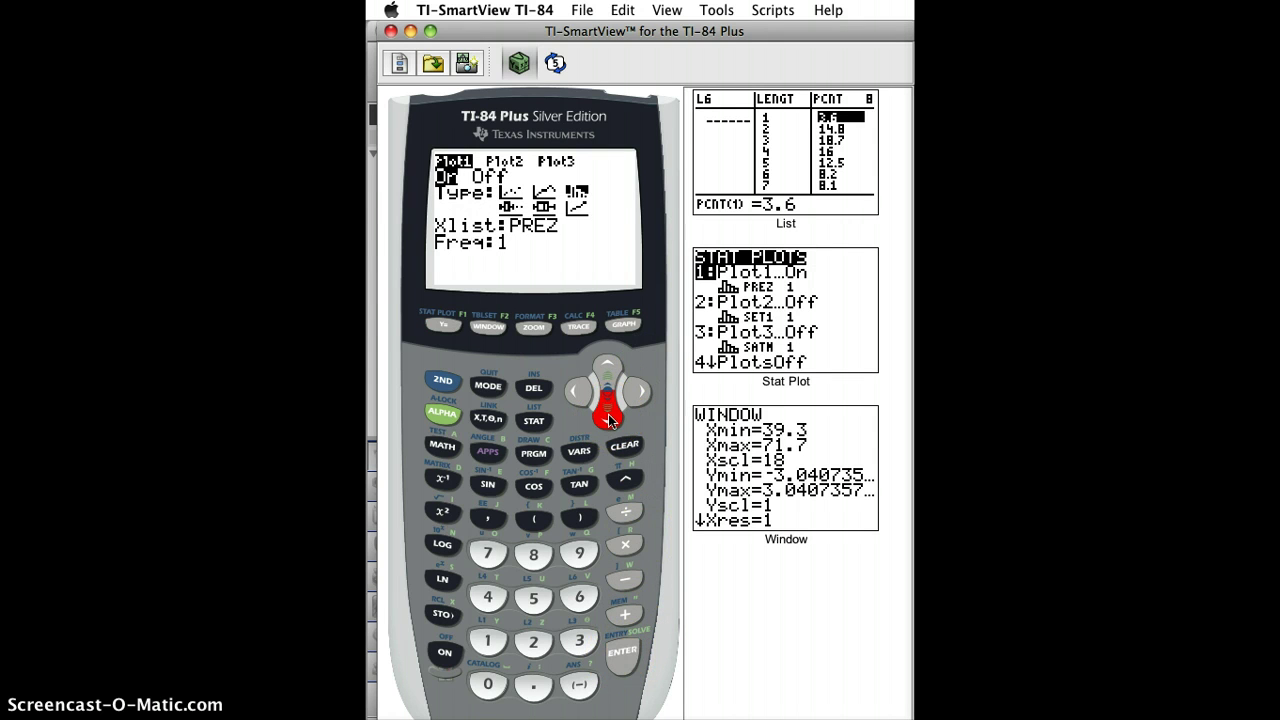
left_click(608, 416)
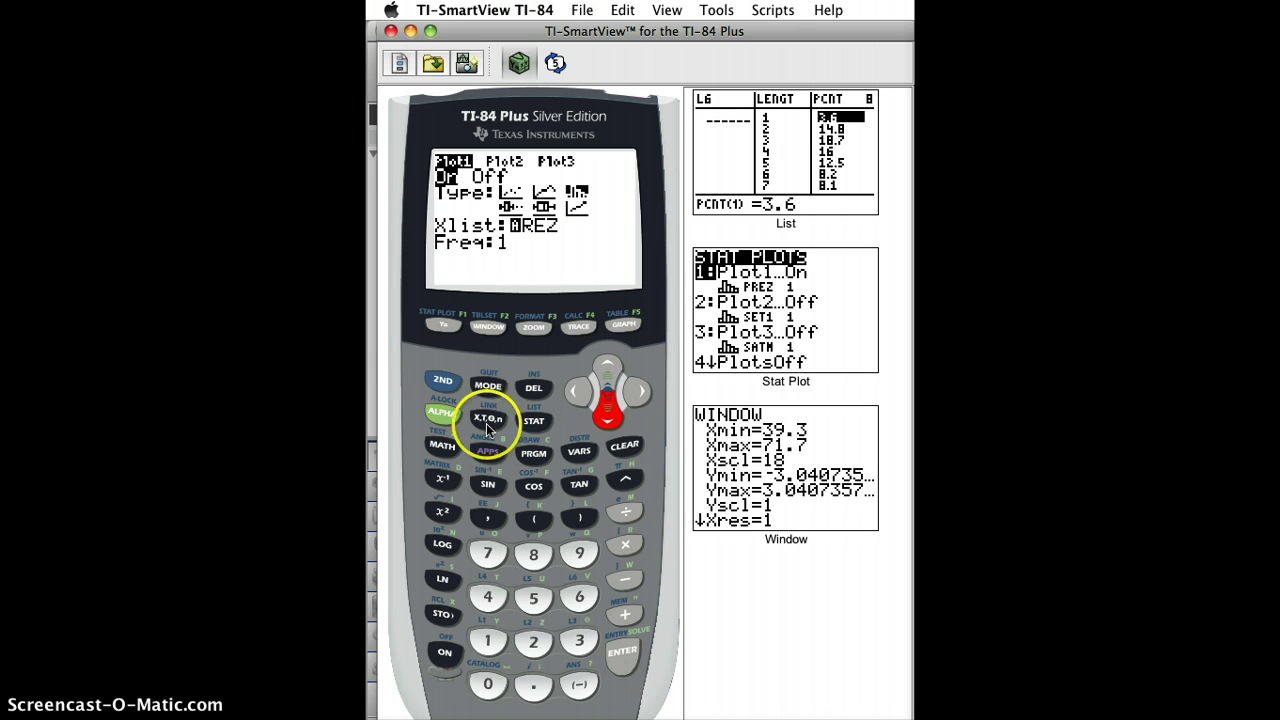
Set Plot1's Xlist to LENGT from the stored list names
left_click(443, 383)
left_click(532, 422)
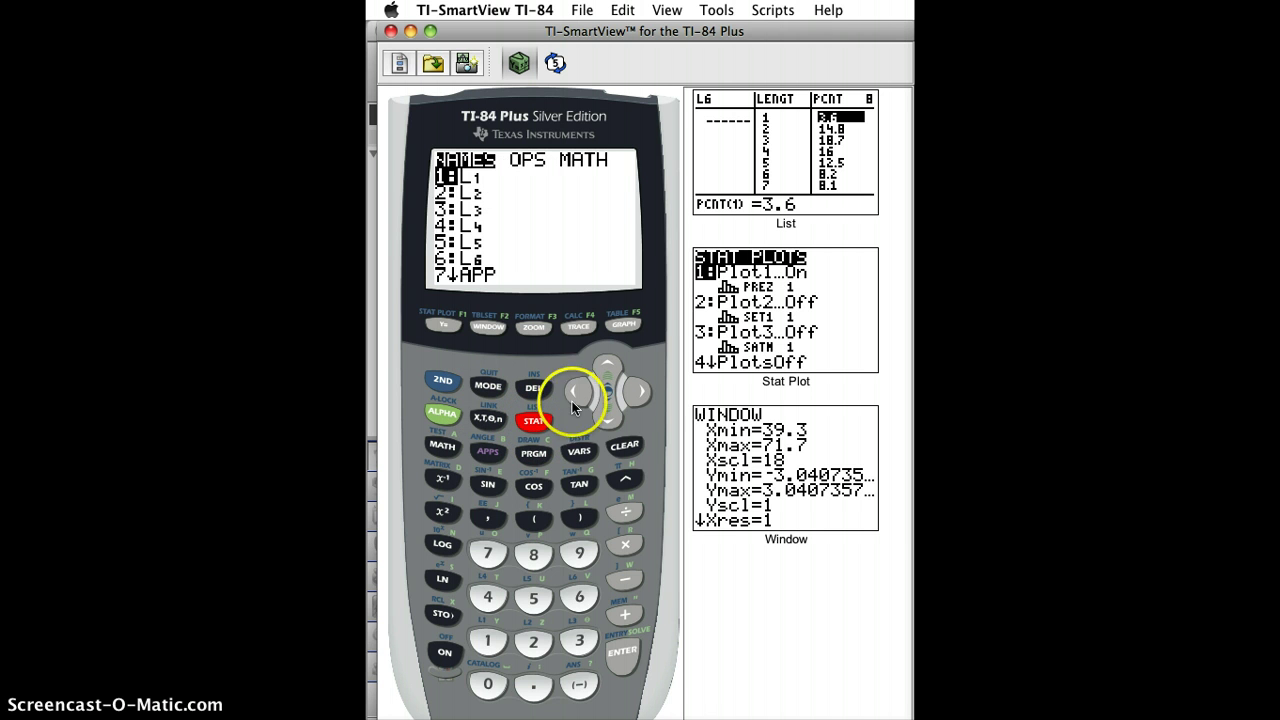
left_click(605, 418)
left_click(605, 418)
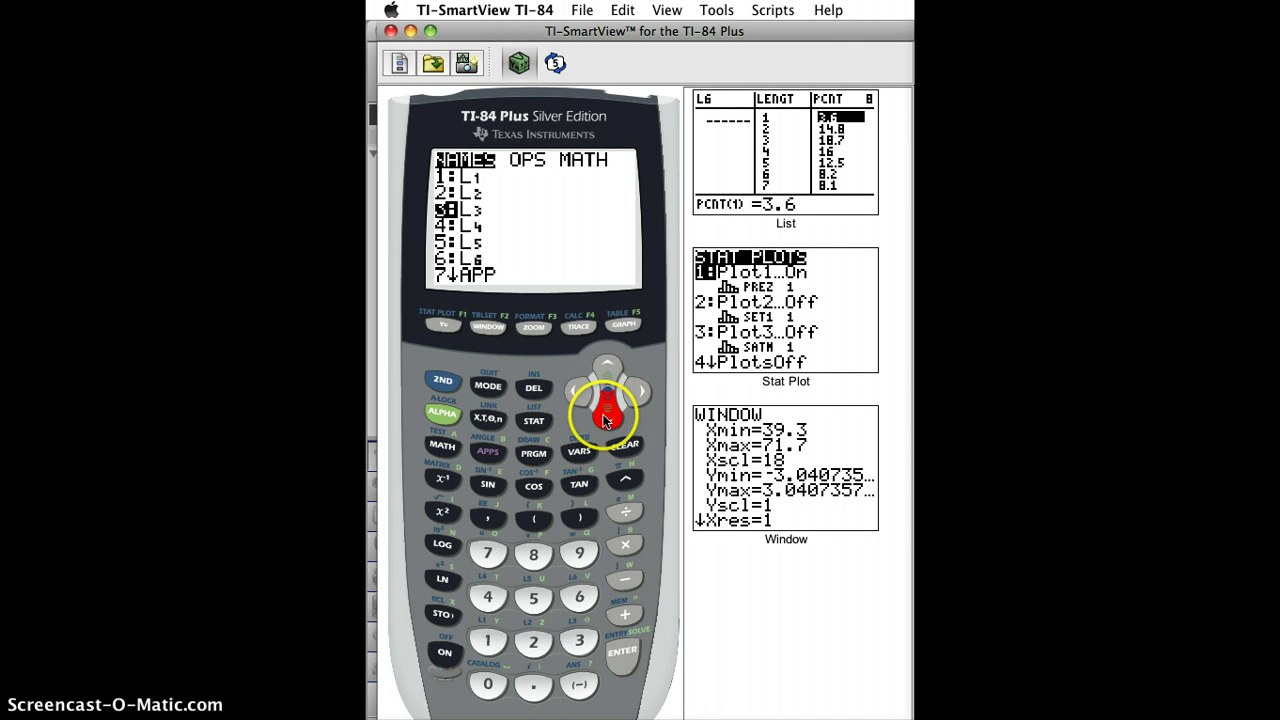
left_click(605, 418)
left_click(605, 418)
left_click(605, 418)
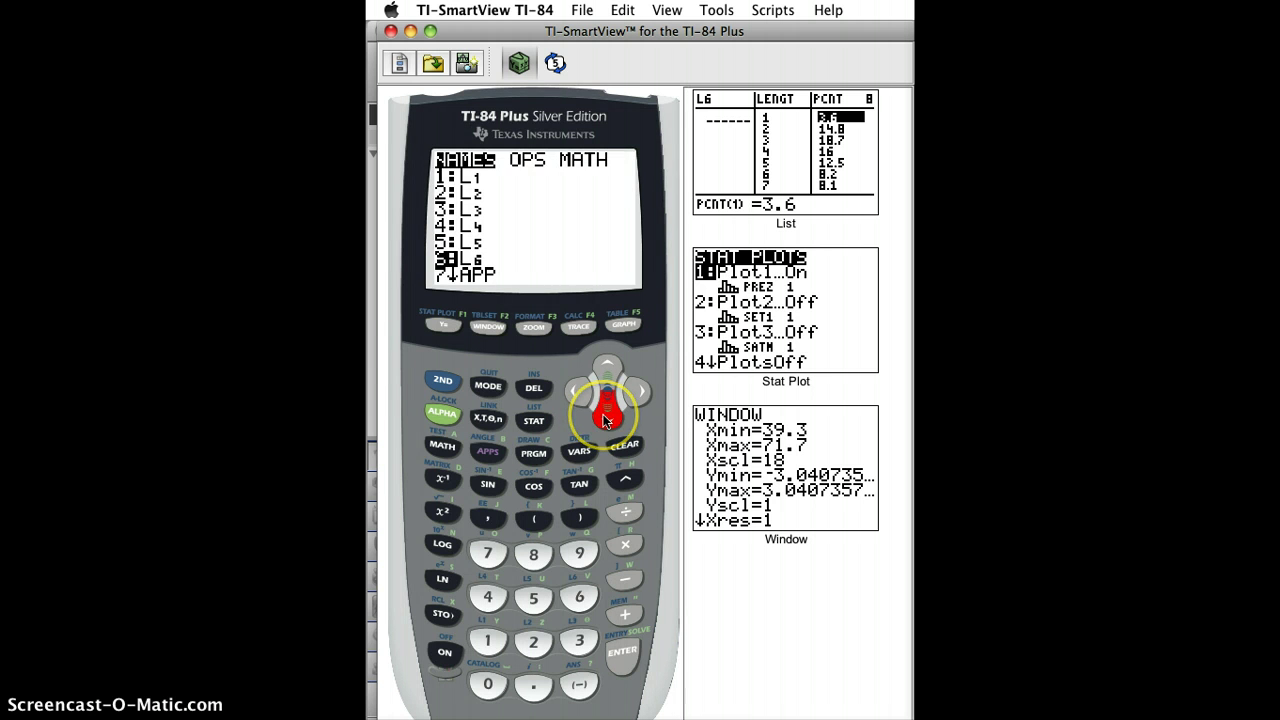
left_click(605, 418)
left_click(605, 418)
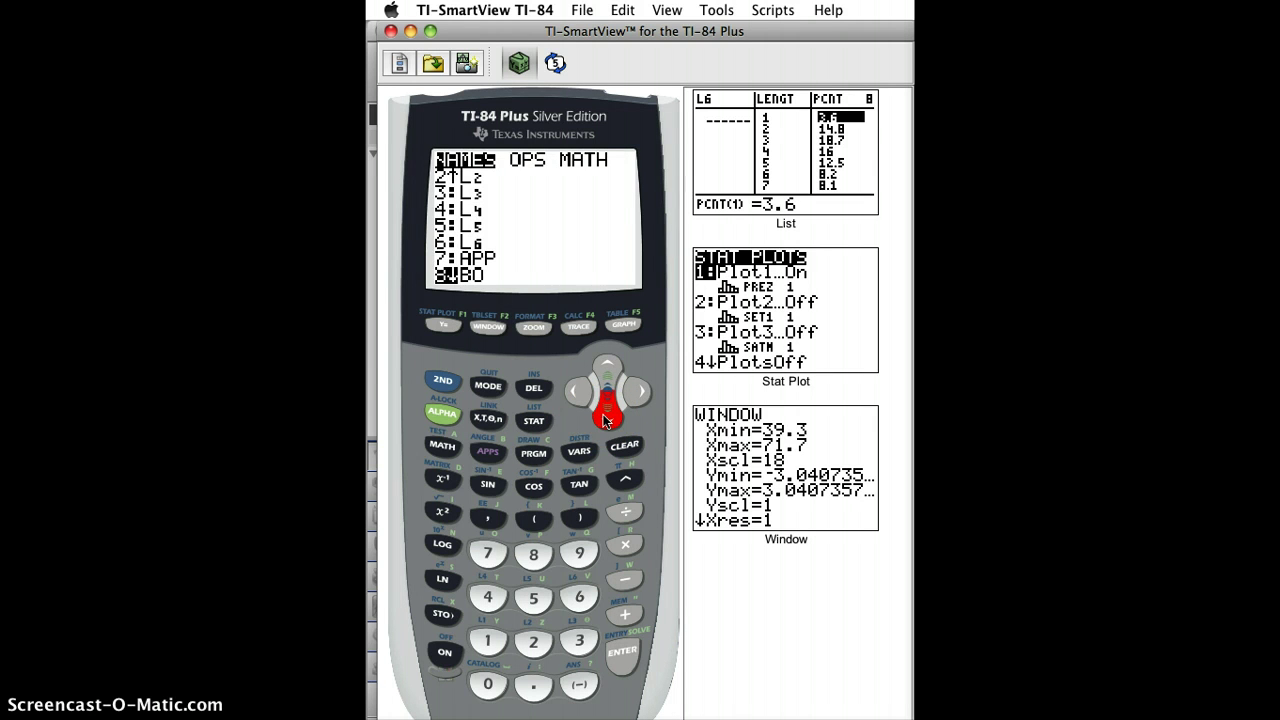
left_click(605, 418)
left_click(605, 418)
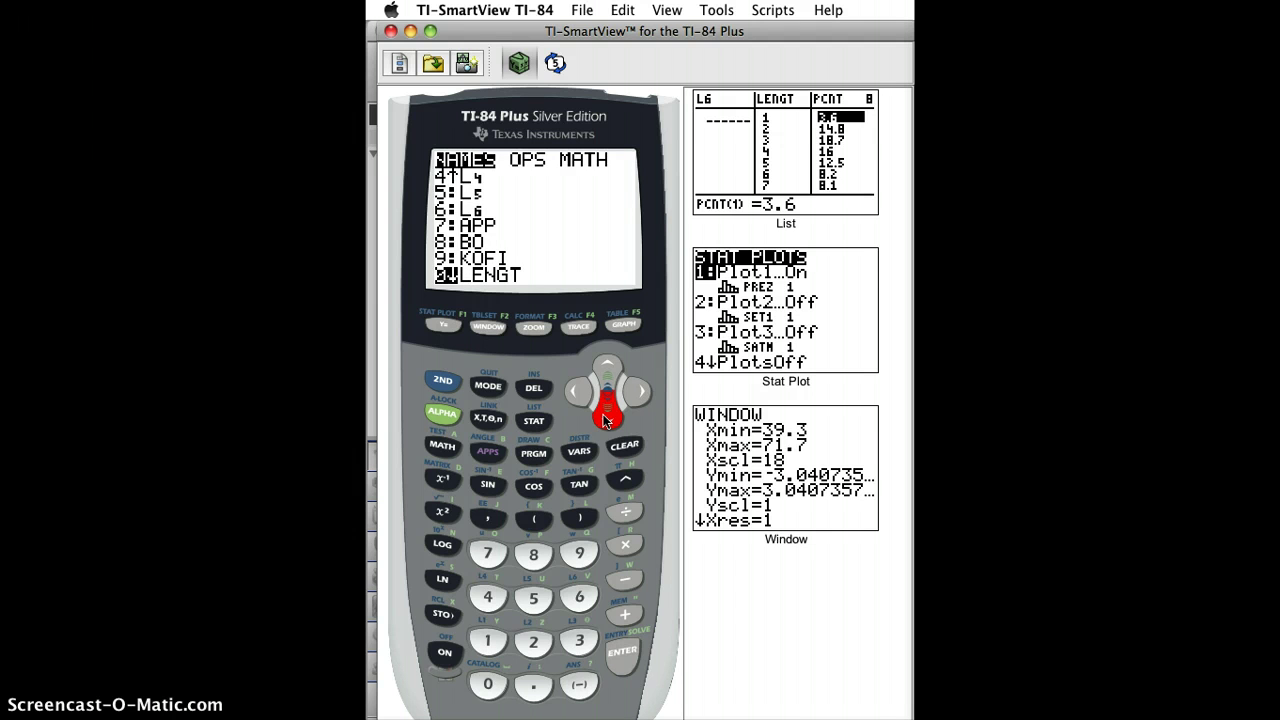
key("0")
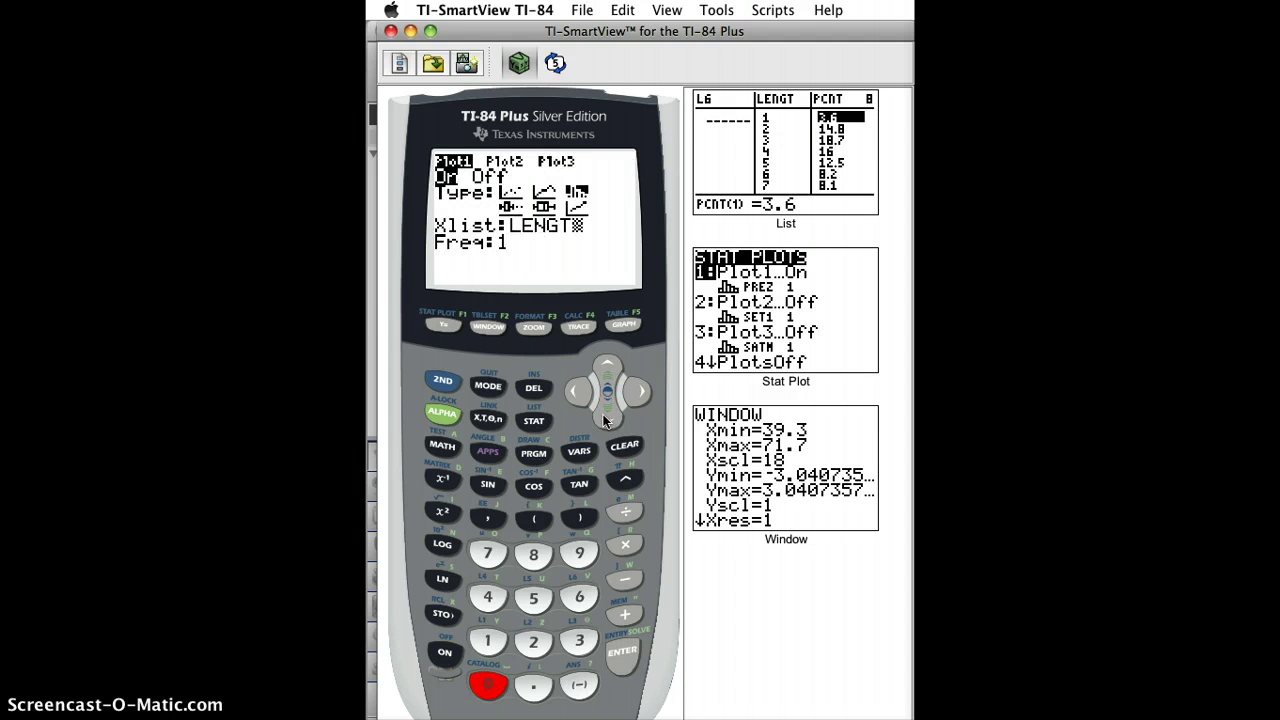
left_click(605, 422)
Set Plot1's Freq to the PCNT list
left_click(606, 416)
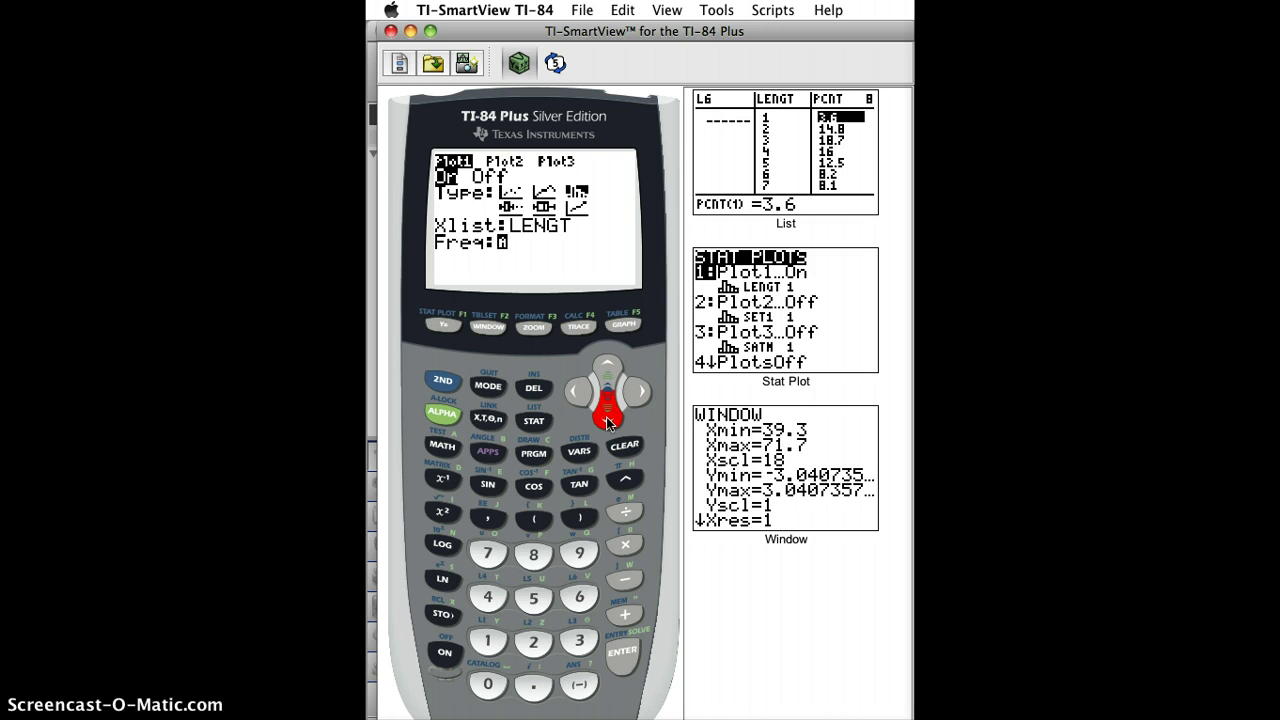
left_click(443, 380)
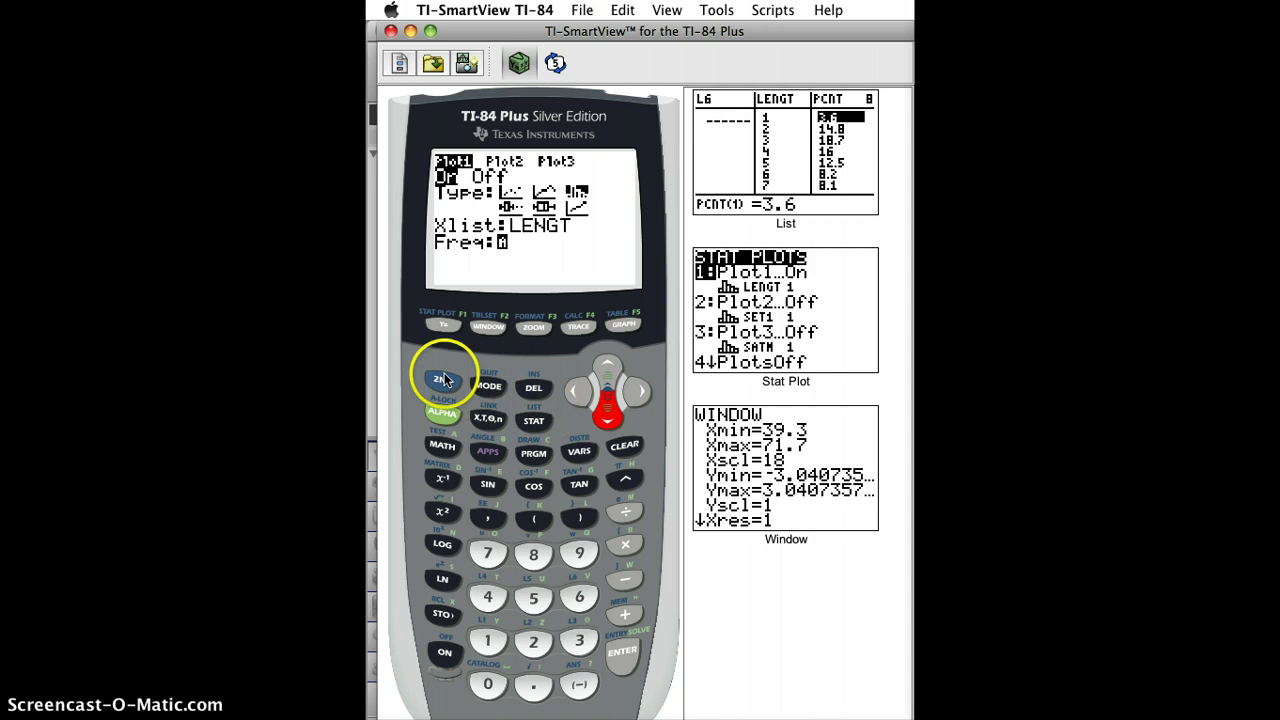
left_click(533, 421)
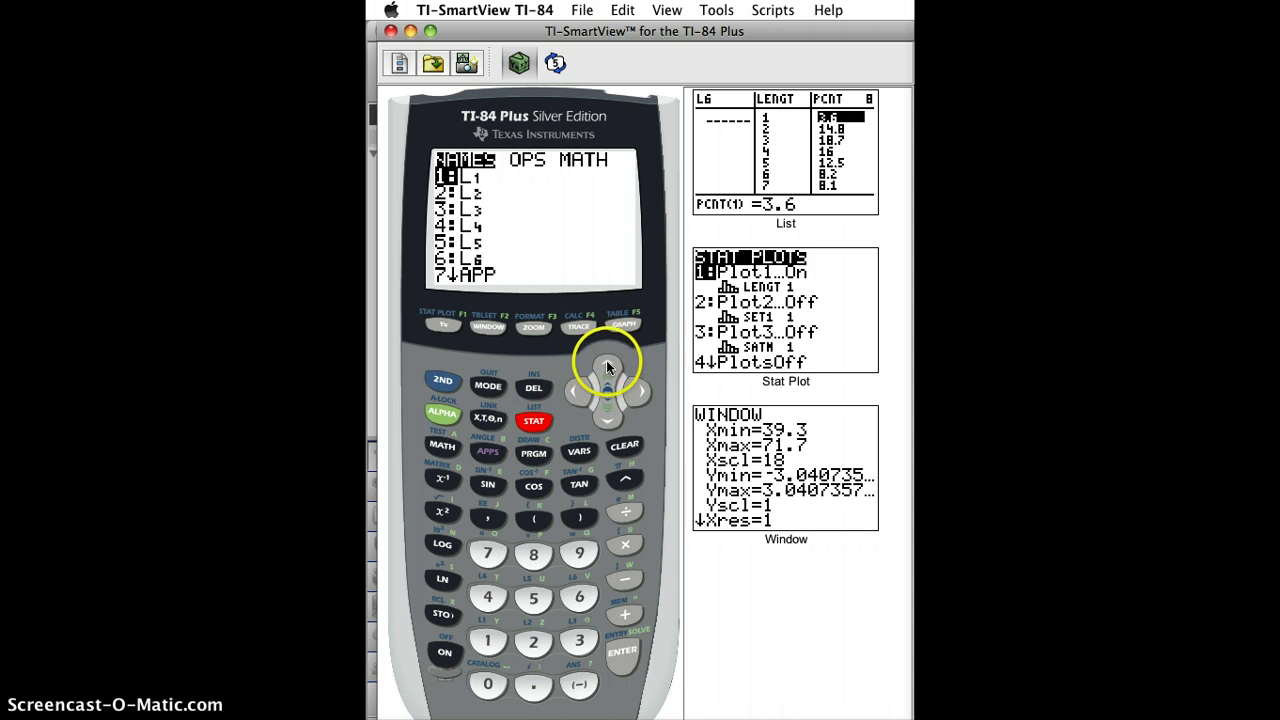
left_click(607, 368)
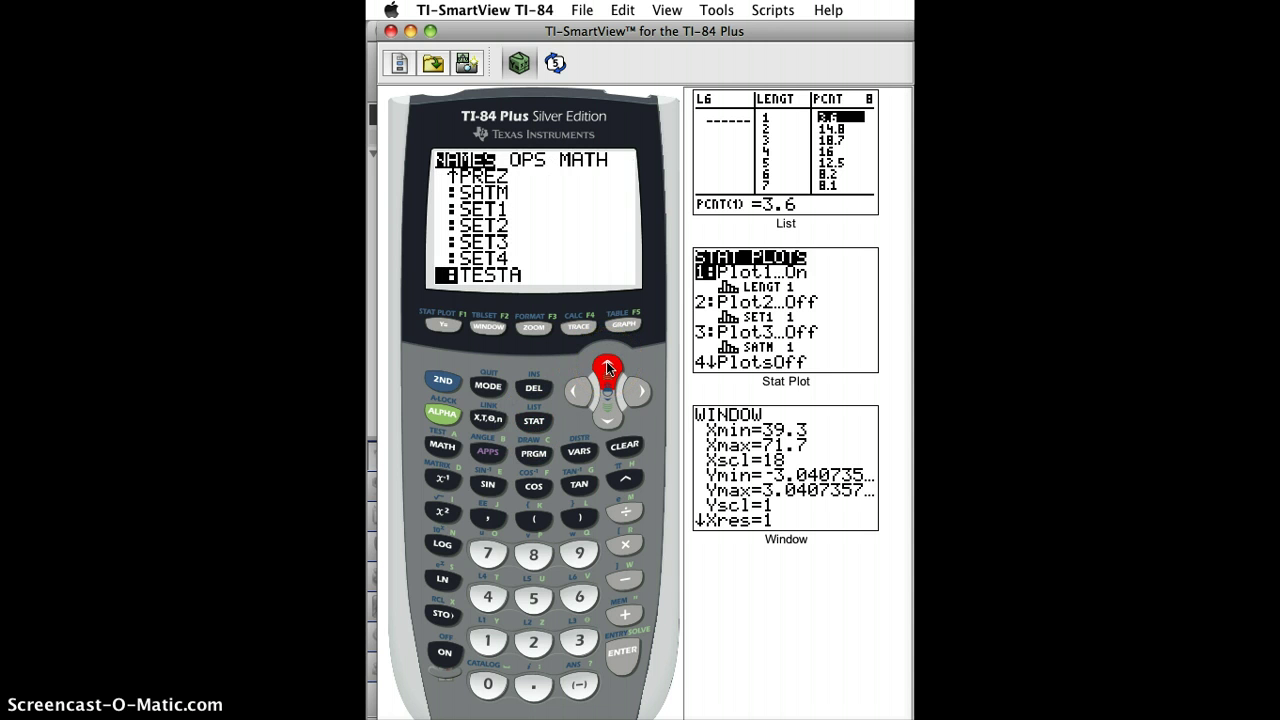
left_click(607, 367)
left_click(607, 367)
left_click(607, 367)
left_click(607, 367)
left_click(607, 367)
left_click(607, 367)
left_click(607, 367)
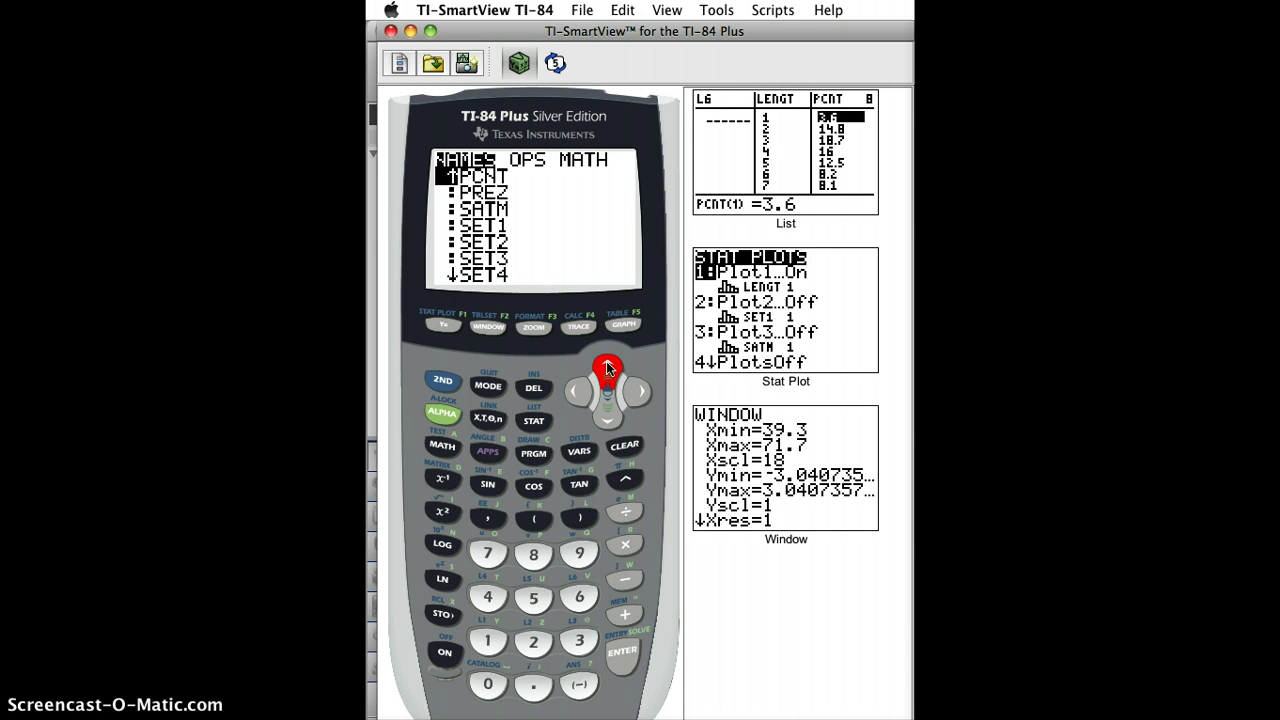
left_click(607, 367)
left_click(586, 402)
left_click(622, 651)
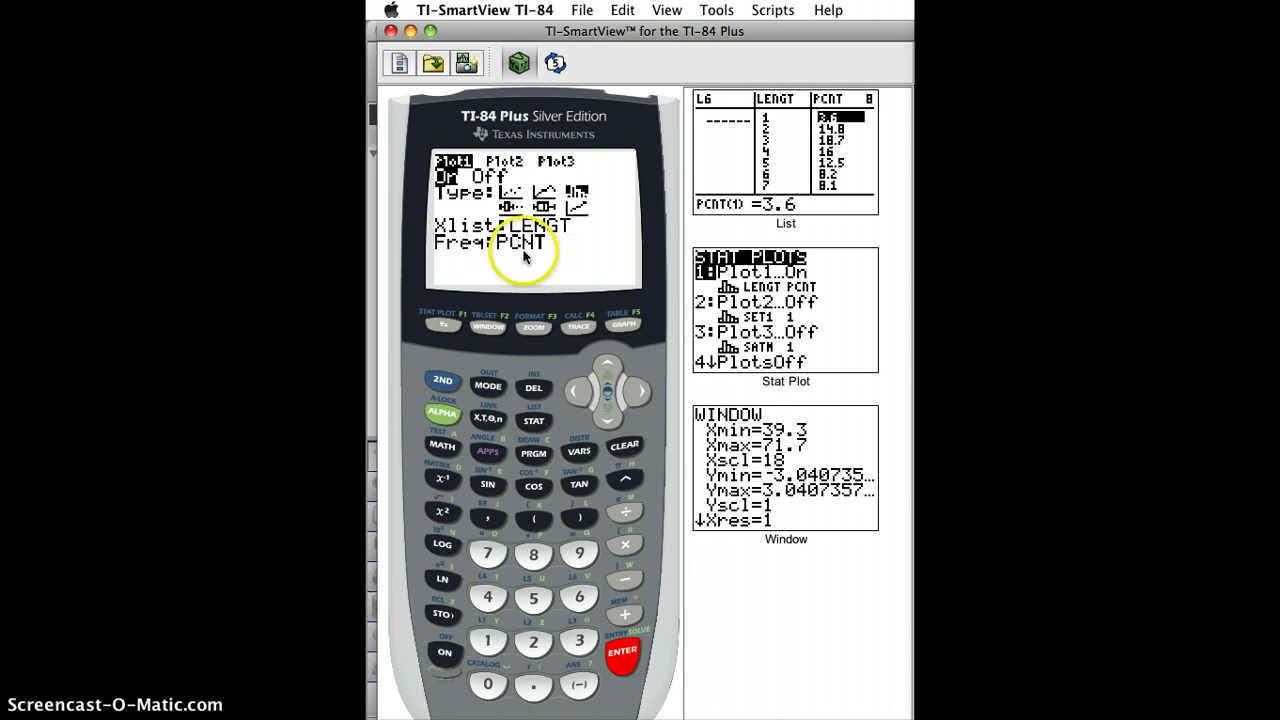
Graph the LENGT/PCNT histogram and apply ZoomStat, giving Xmin=1, Xmax=16.75, Xscl=1.75
left_click(622, 325)
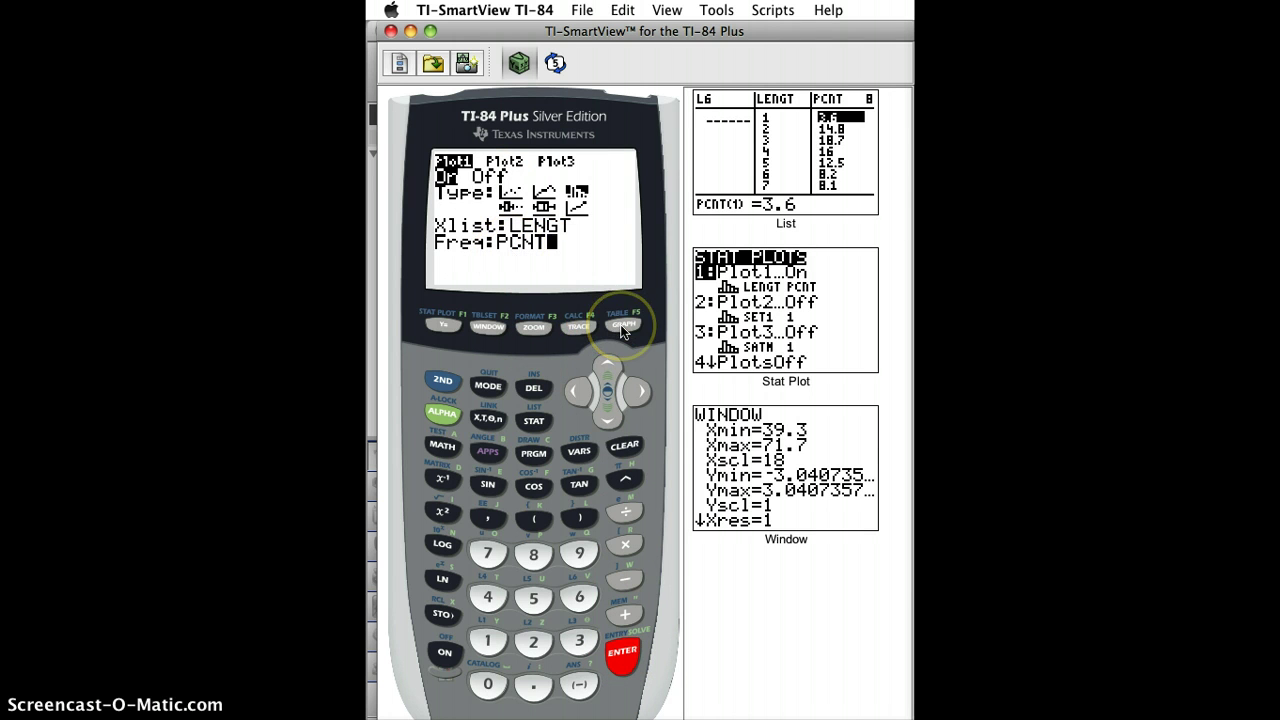
left_click(622, 325)
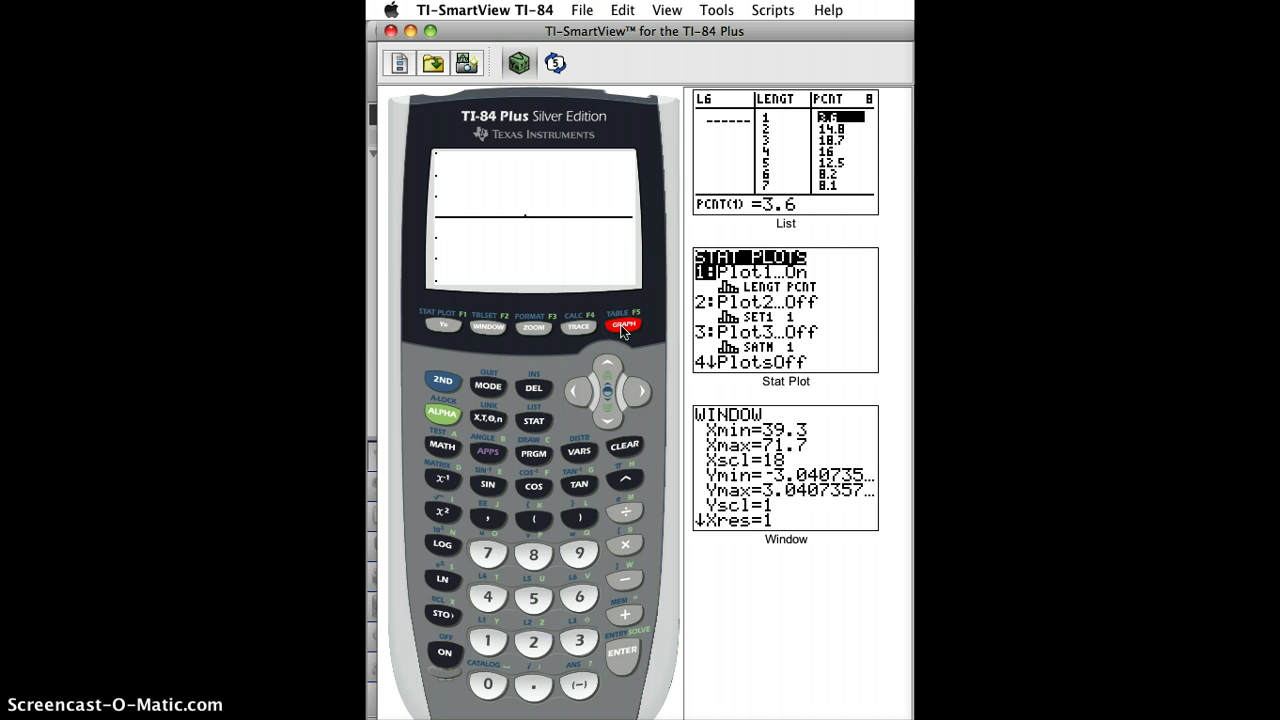
left_click(620, 324)
left_click(451, 385)
left_click(536, 330)
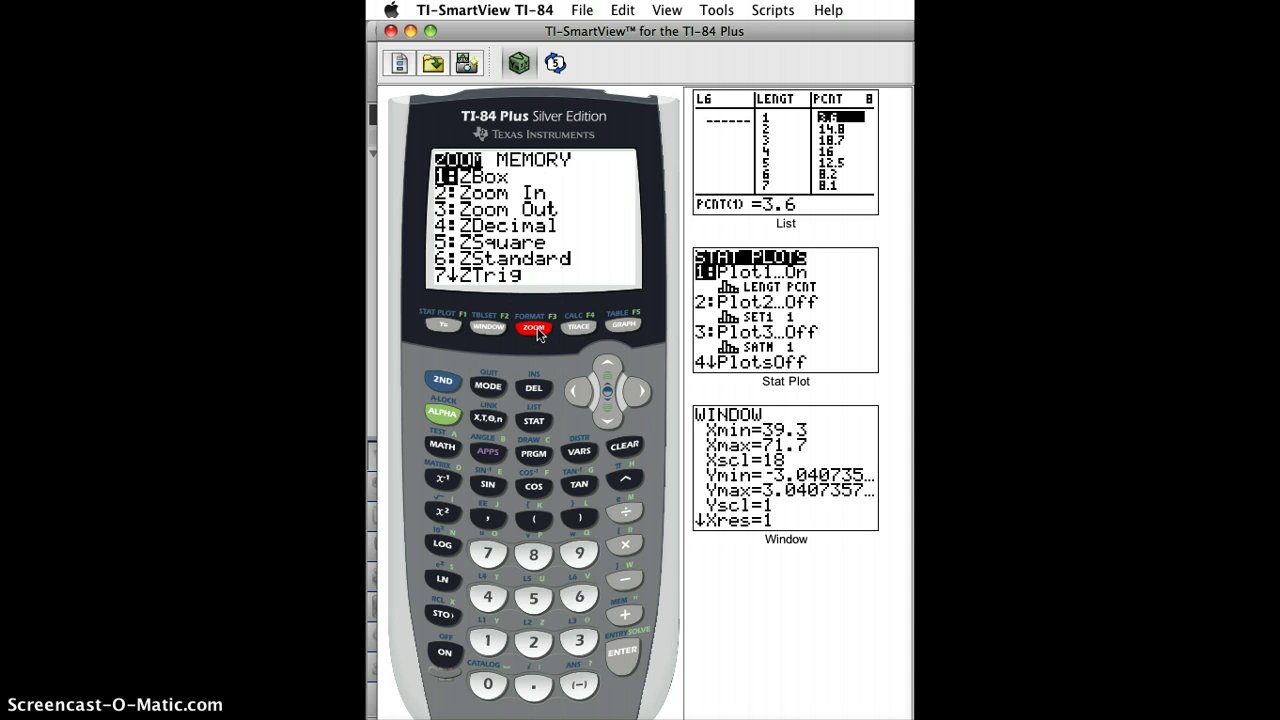
key("9")
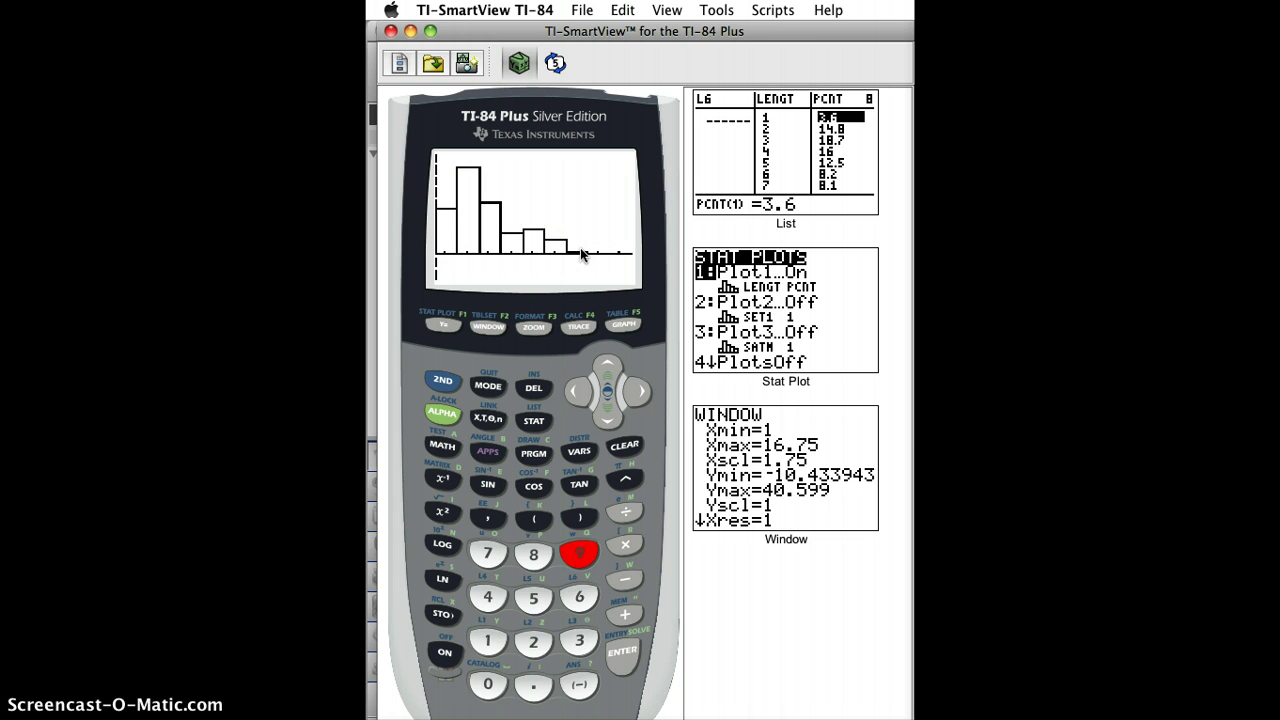
Show the WINDOW settings screen with Xmin=1, Xmax=16.75, Xscl=1.75
left_click(751, 618)
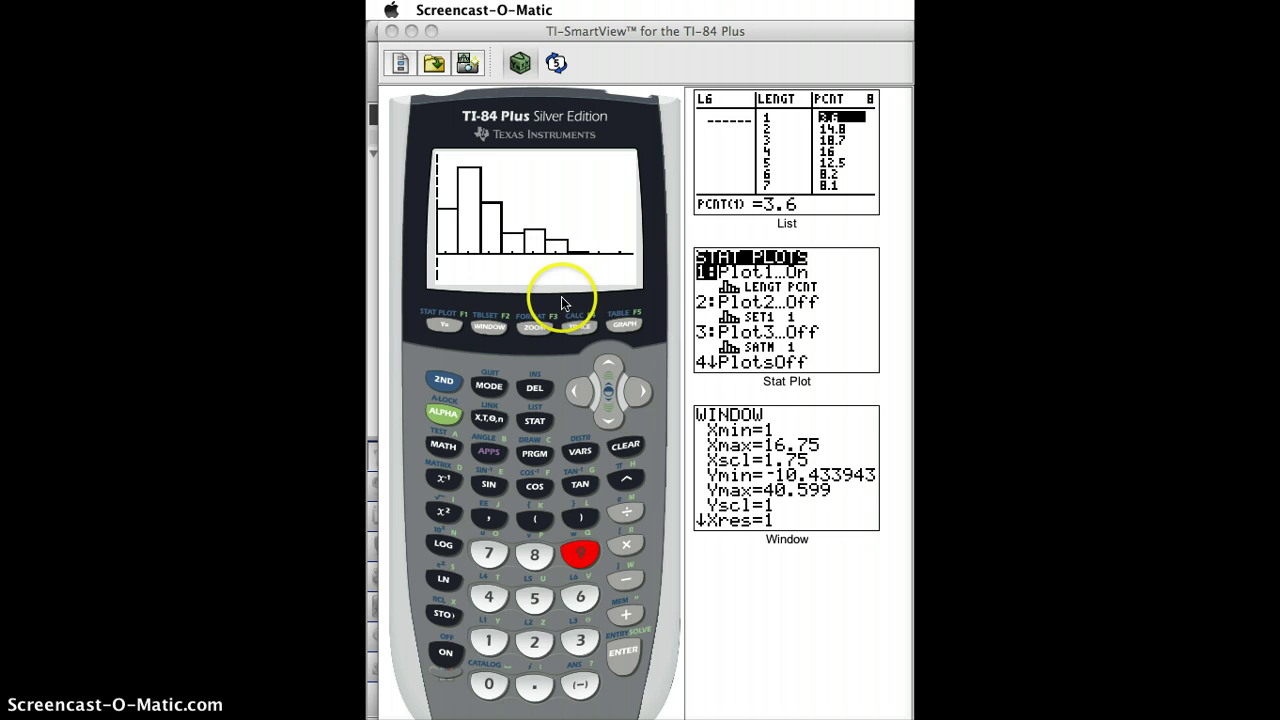
left_click(487, 333)
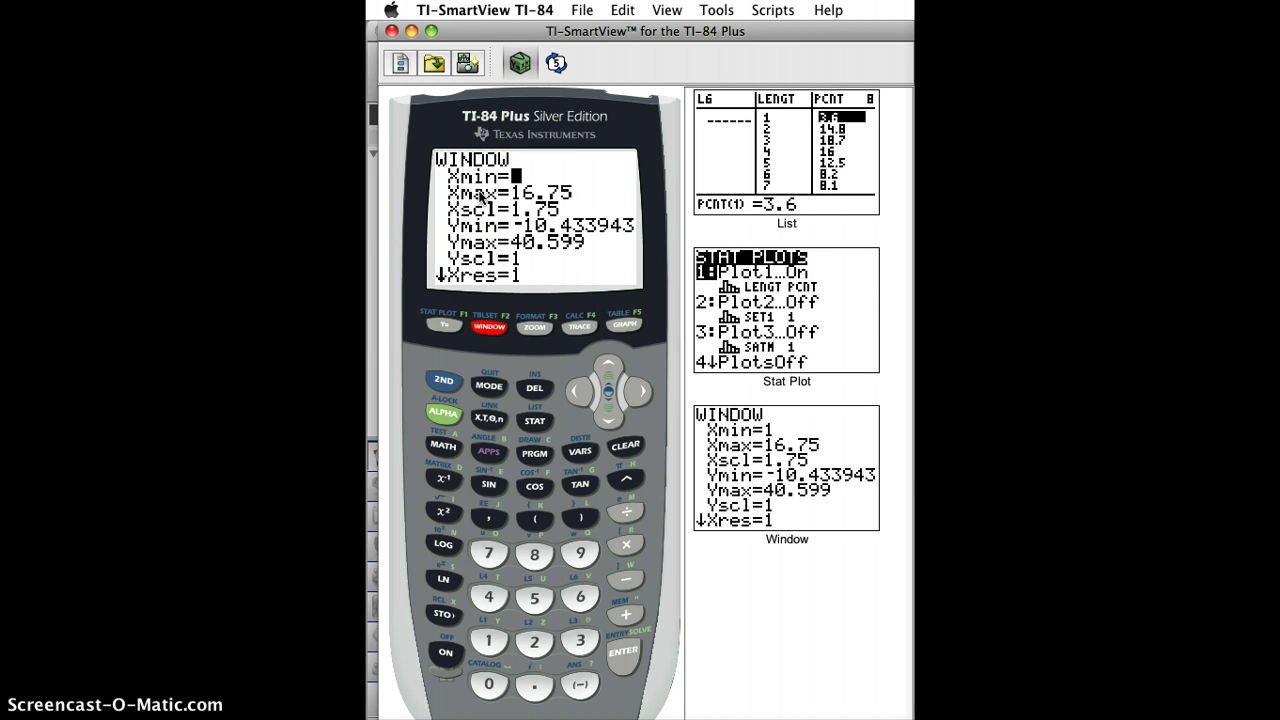
Enter window values Xmin 0, Xmax 16, Xscl 1, Ymin -2 and Ymax 20
key("0")
key("Down")
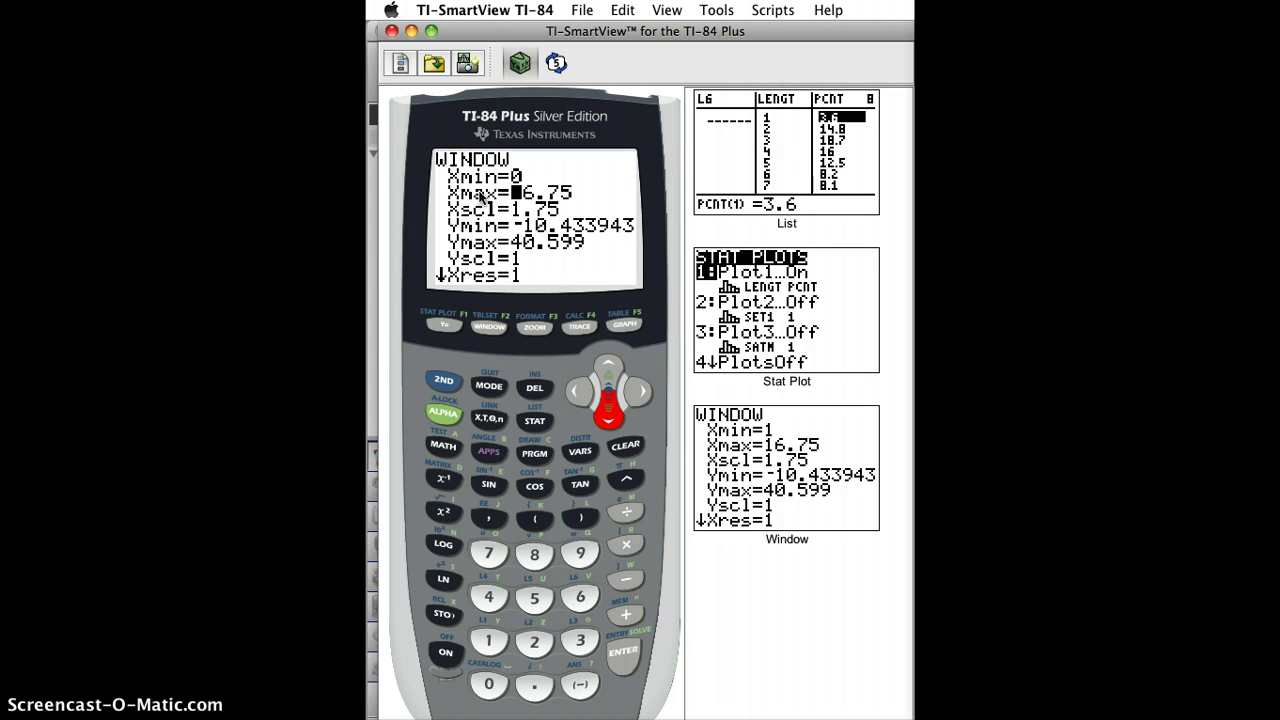
type("16")
key("Down")
type("1")
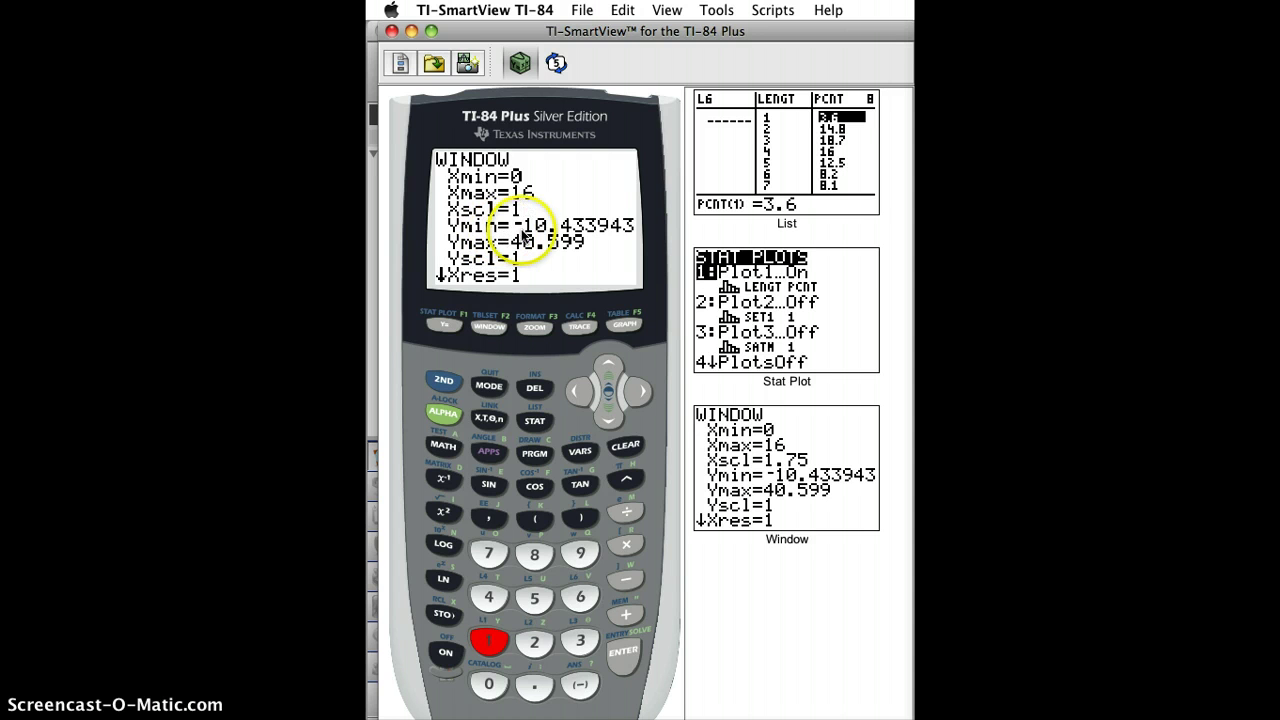
key("Down")
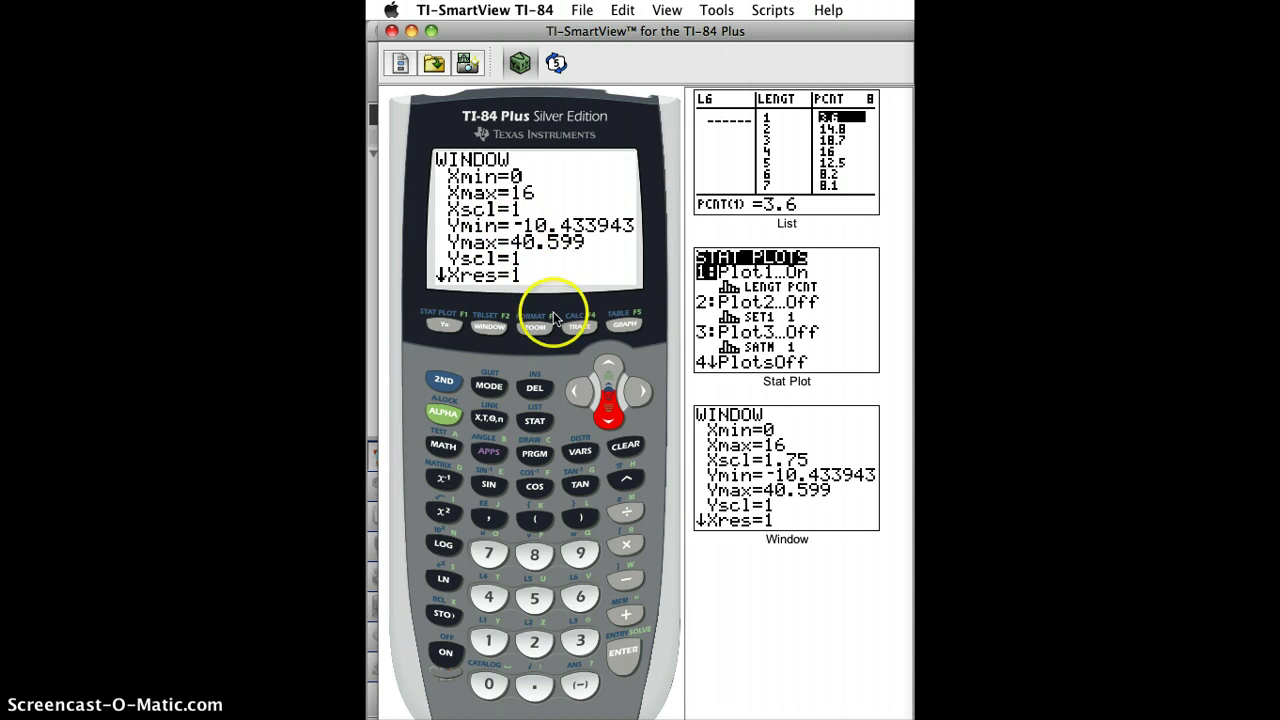
left_click(581, 688)
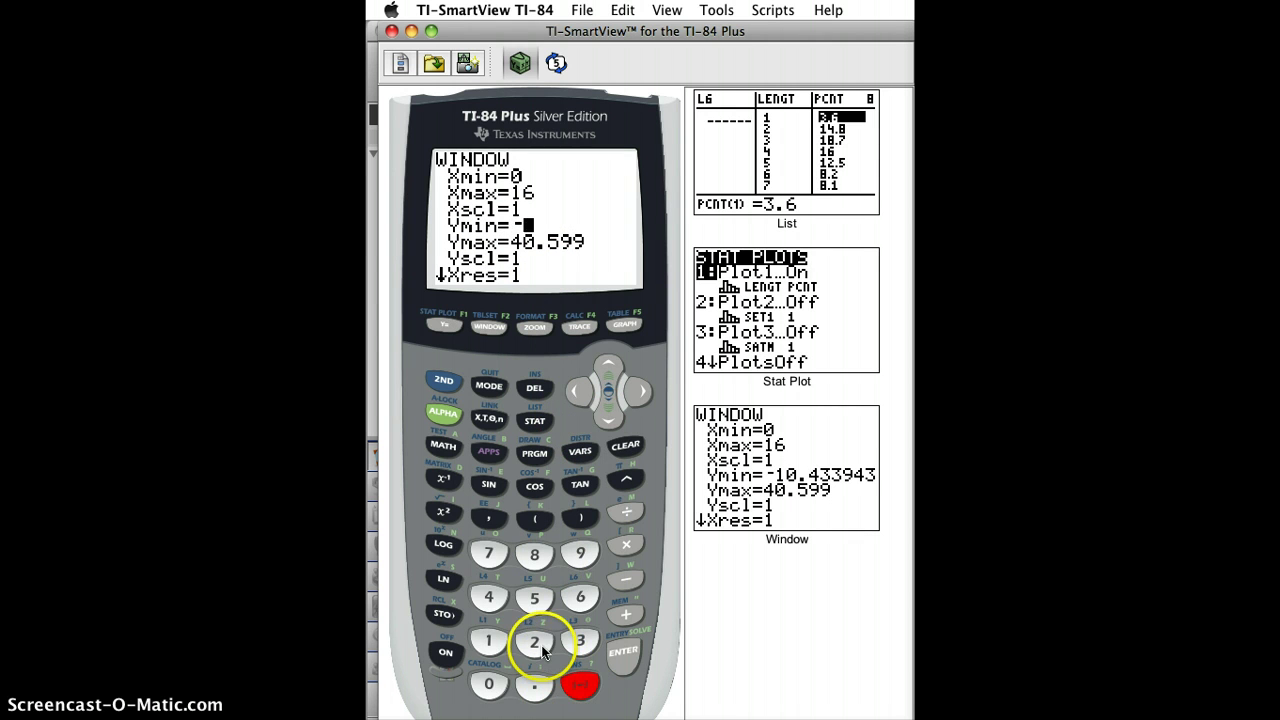
left_click(537, 643)
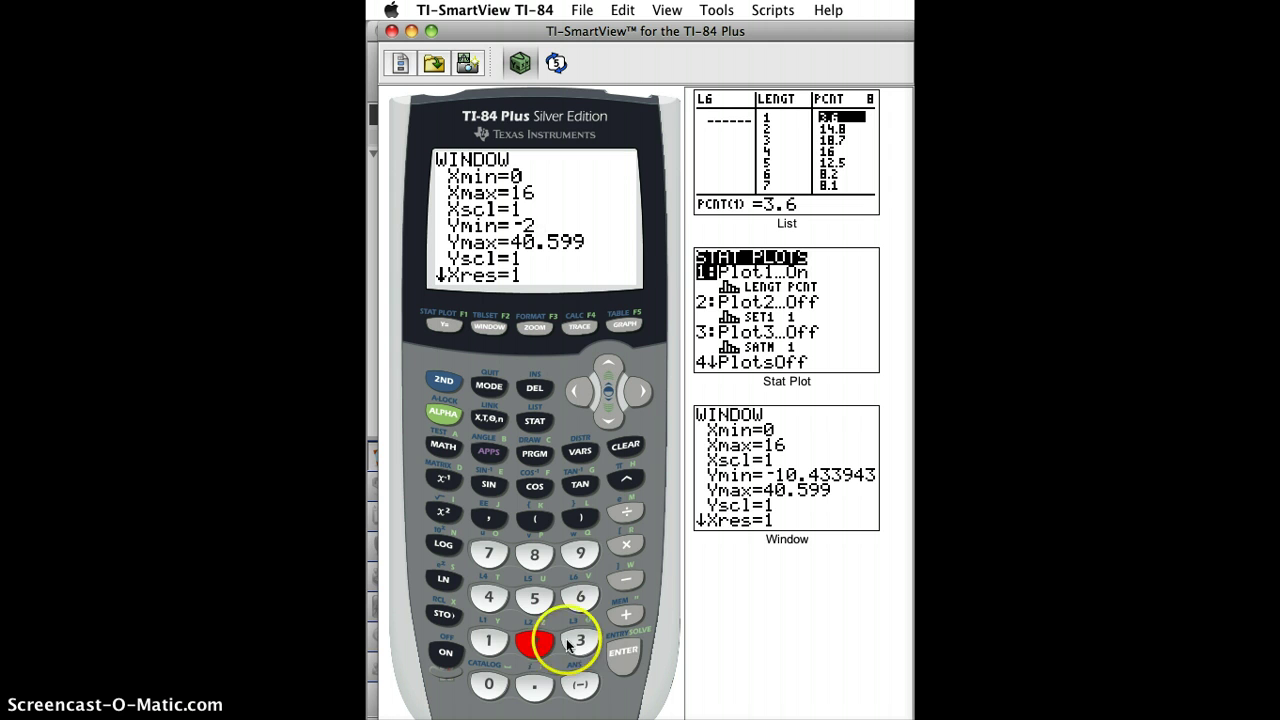
left_click(606, 414)
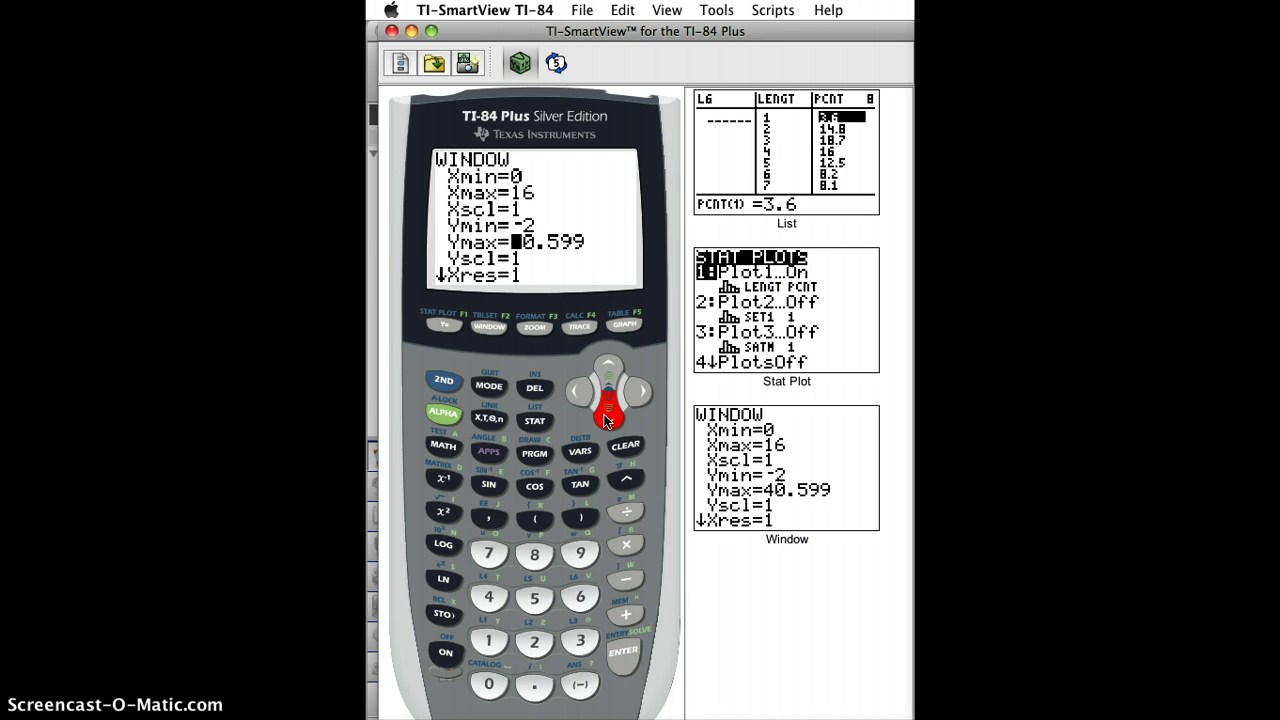
left_click(534, 641)
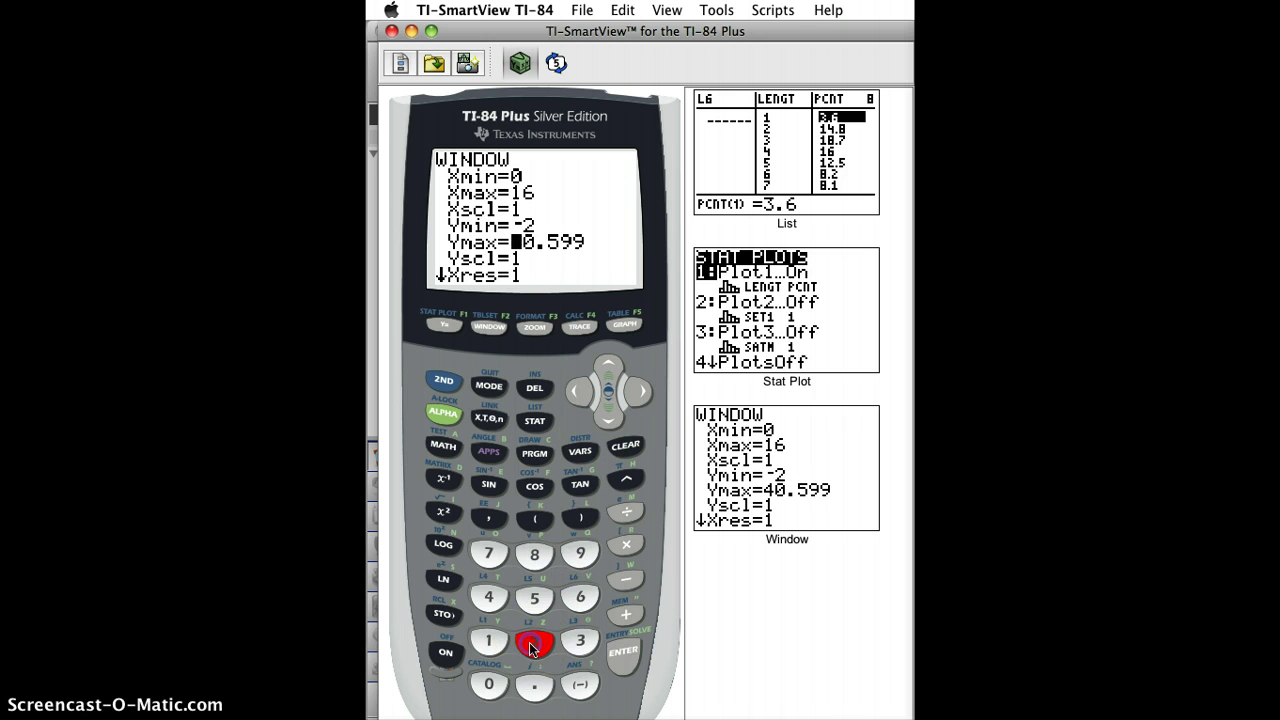
left_click(487, 686)
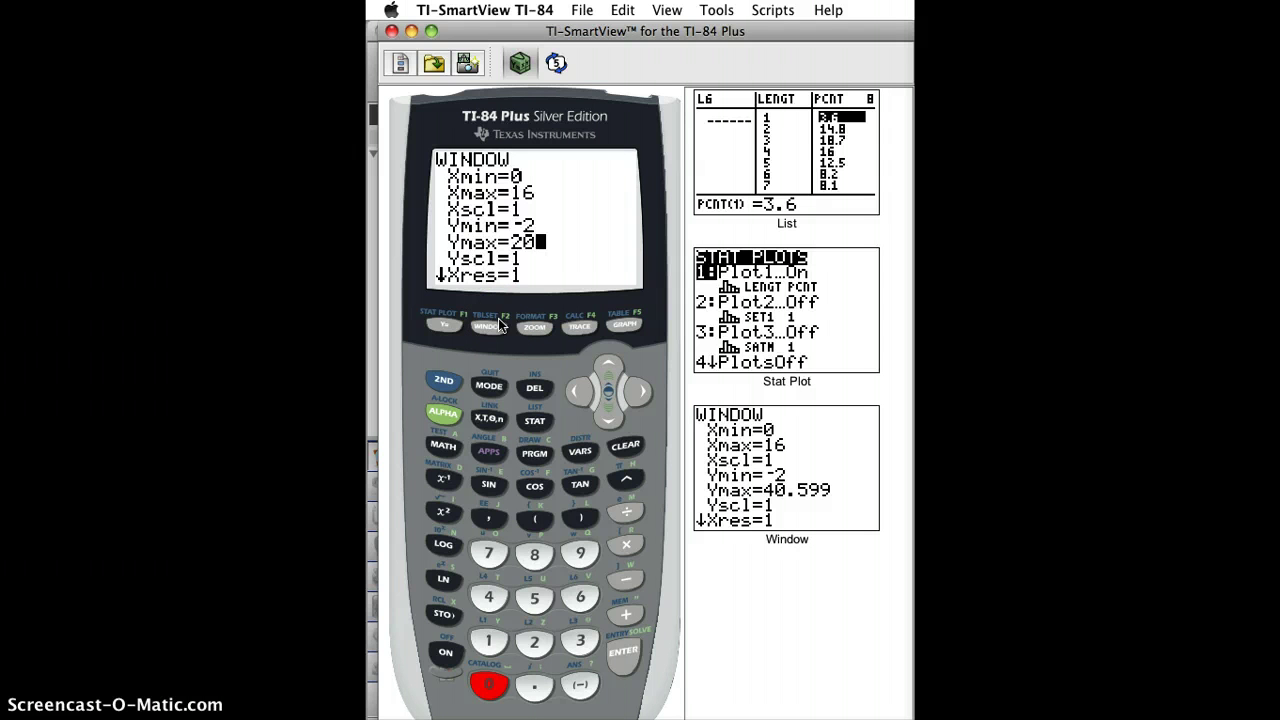
Redraw the LENGT/PCNT histogram in the new 0–16 by -2–20 window
left_click(624, 326)
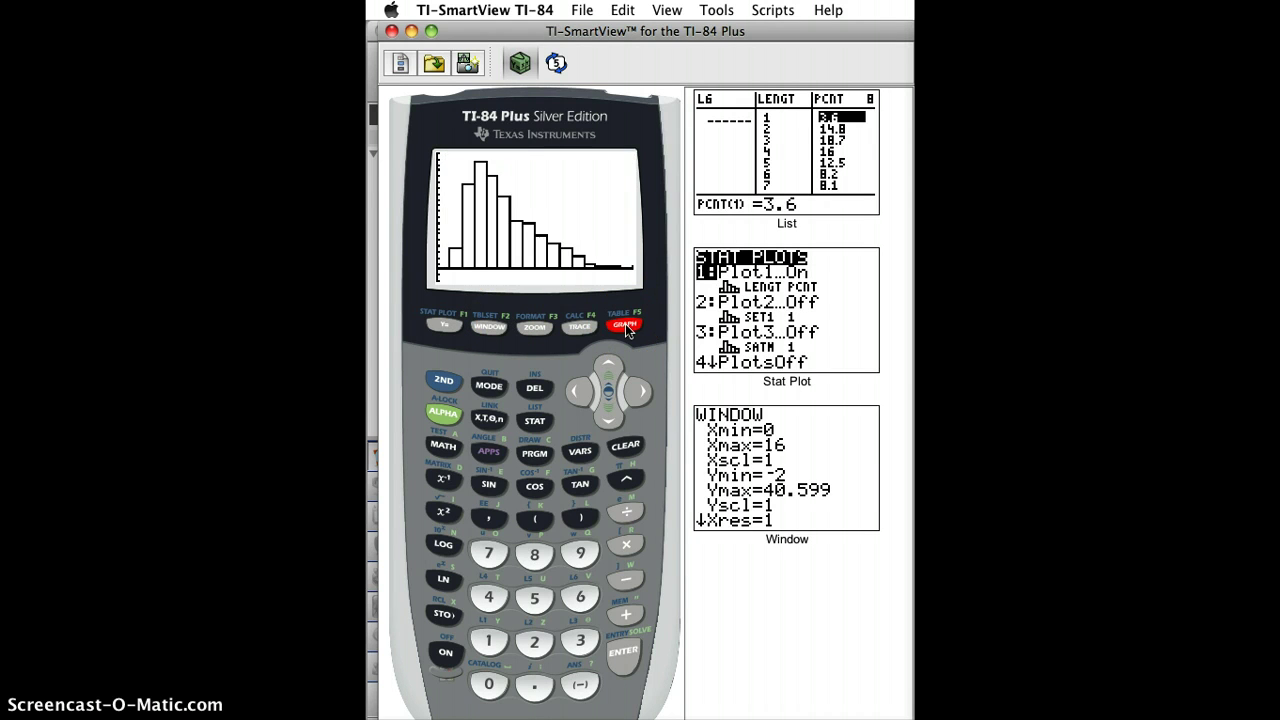